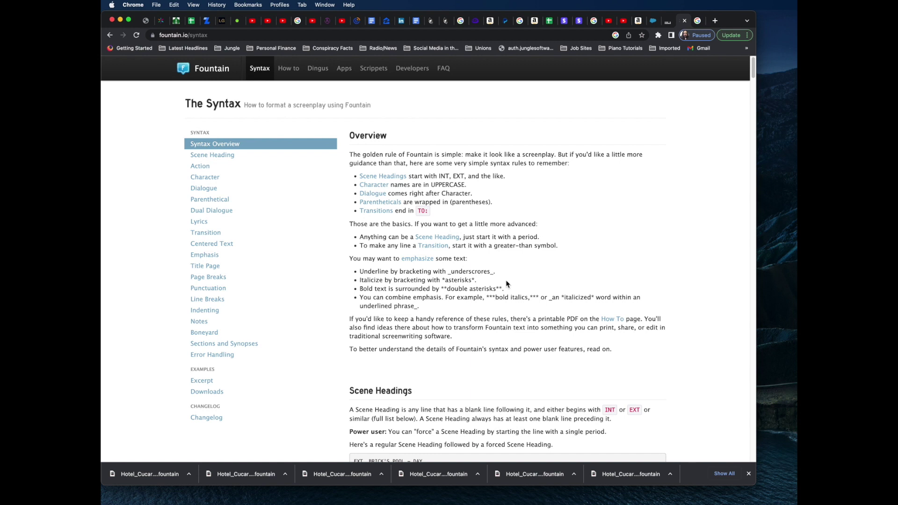
{"action": "scroll", "coordinate": [517, 350], "scroll_direction": "down", "scroll_amount": 2}
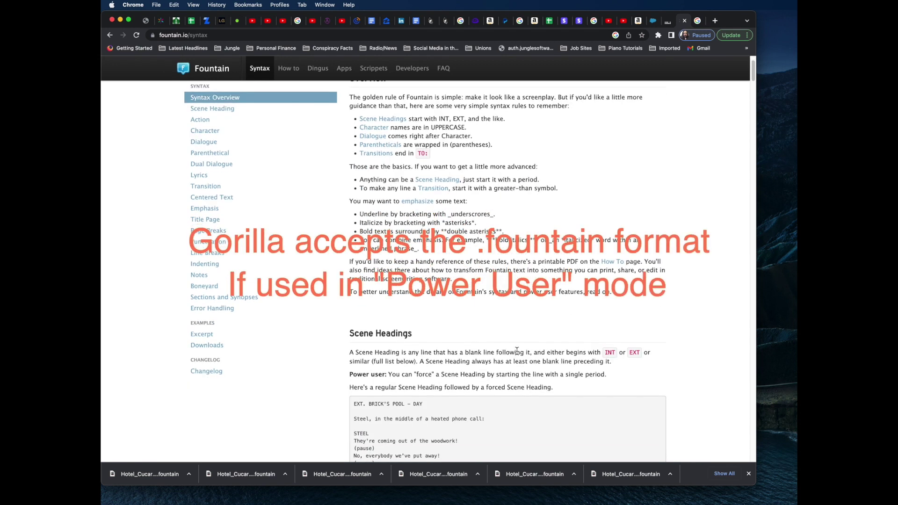
{"action": "scroll", "coordinate": [517, 351], "scroll_direction": "down", "scroll_amount": 8}
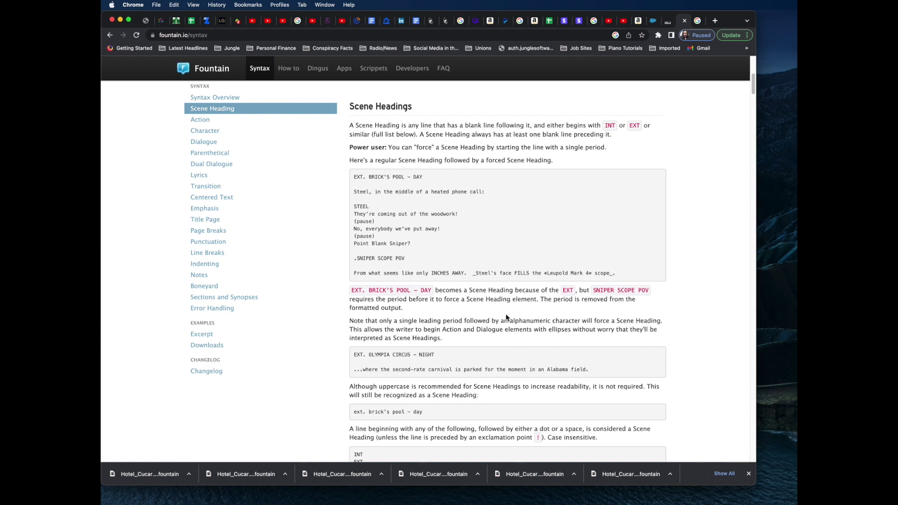
{"action": "scroll", "coordinate": [507, 318], "scroll_direction": "down", "scroll_amount": 10}
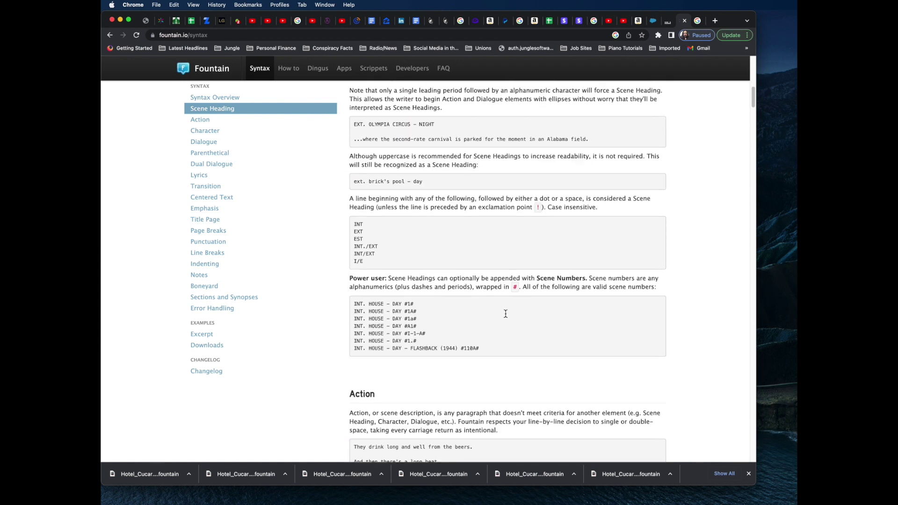
{"action": "scroll", "coordinate": [506, 314], "scroll_direction": "down", "scroll_amount": 15}
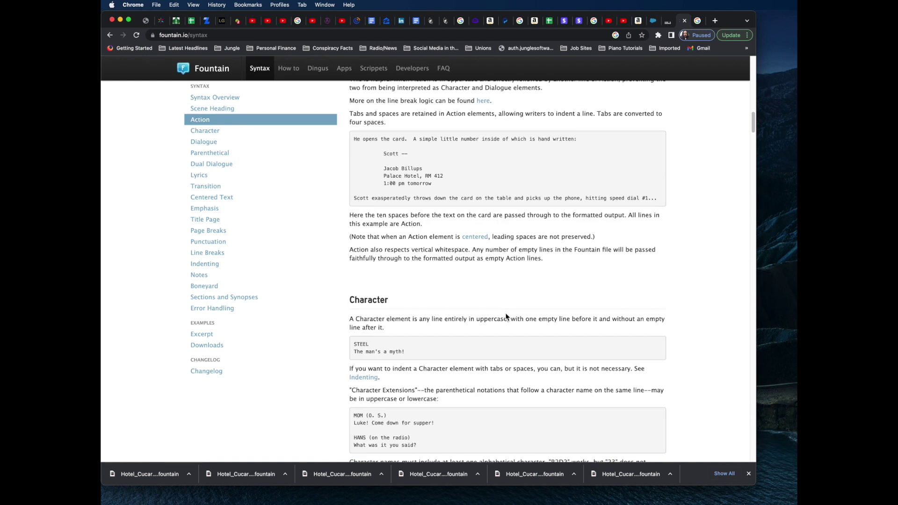
{"action": "scroll", "coordinate": [507, 317], "scroll_direction": "down", "scroll_amount": 2}
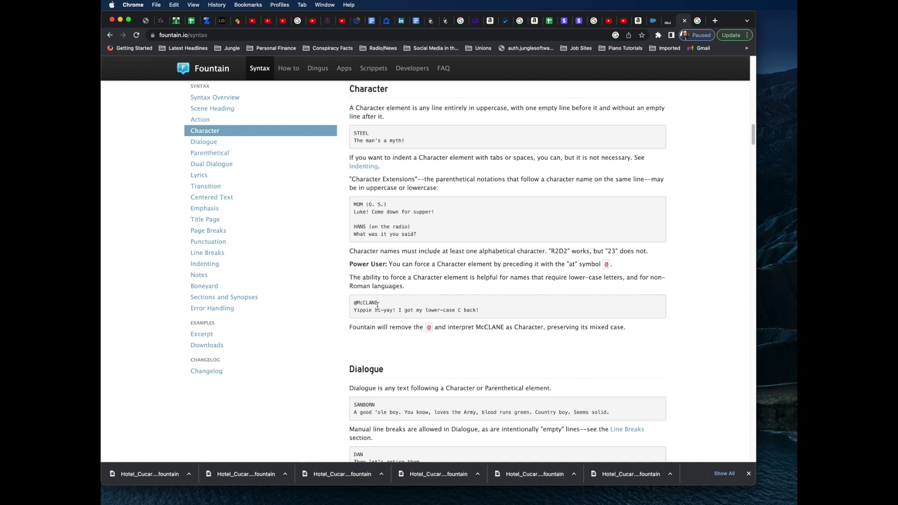
{"action": "left_click_drag", "start_coordinate": [355, 303], "coordinate": [386, 302]}
- Return to the Celtx screenplay and close the Find/Replace bar
{"action": "left_click", "coordinate": [655, 22]}
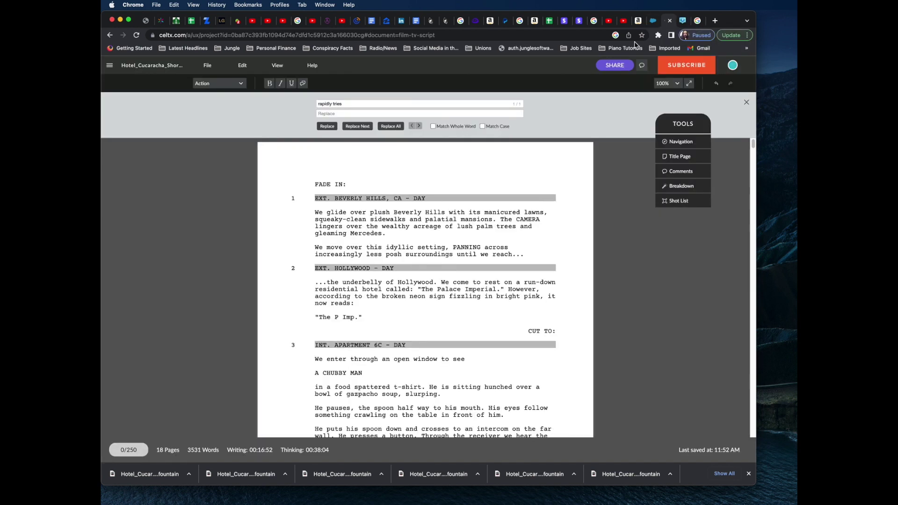
{"action": "left_click_drag", "start_coordinate": [358, 104], "coordinate": [284, 104]}
{"action": "left_click", "coordinate": [746, 102]}
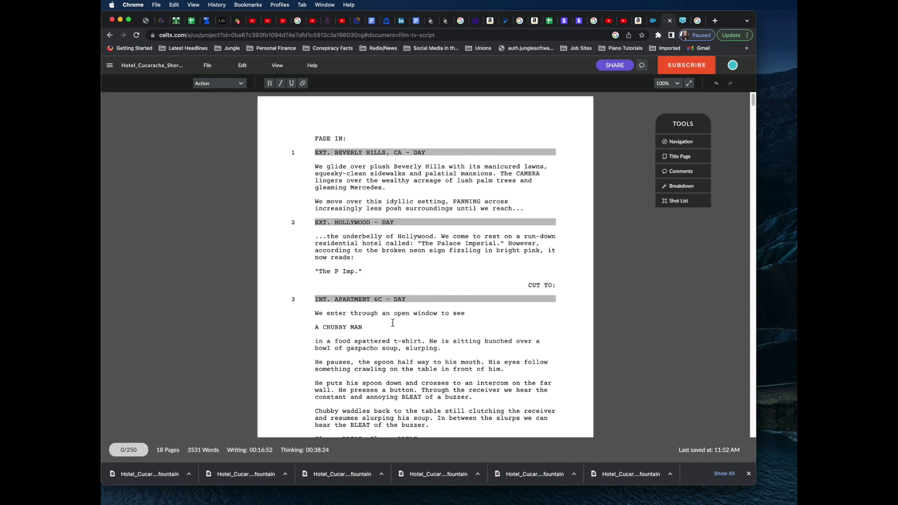
- Scroll to page 3 and highlight the @ on the BARNEY cue
{"action": "scroll", "coordinate": [393, 323], "scroll_direction": "down", "scroll_amount": 6}
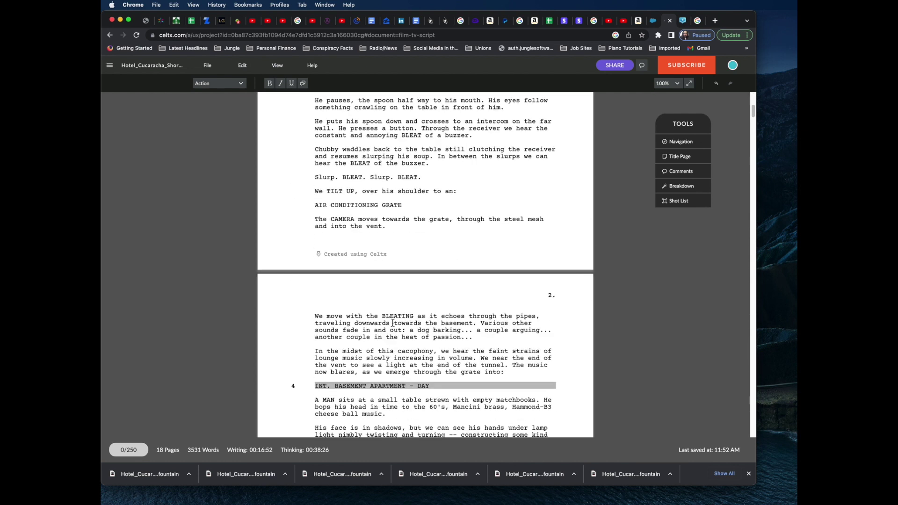
{"action": "scroll", "coordinate": [393, 323], "scroll_direction": "down", "scroll_amount": 12}
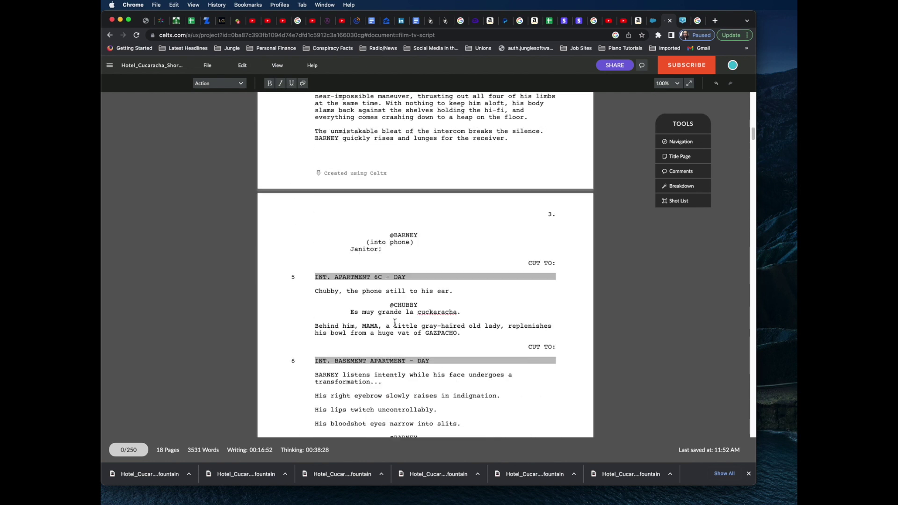
{"action": "scroll", "coordinate": [395, 323], "scroll_direction": "down", "scroll_amount": 2}
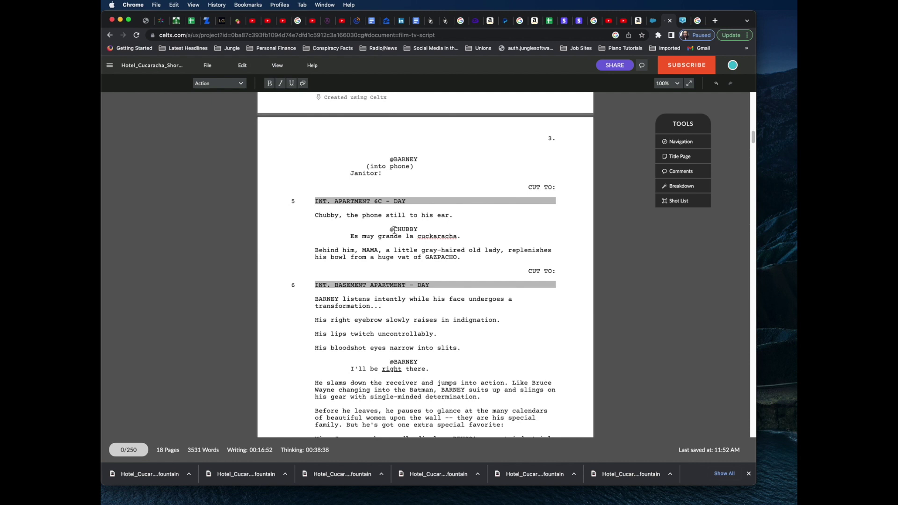
{"action": "scroll", "coordinate": [397, 215], "scroll_direction": "up", "scroll_amount": 3}
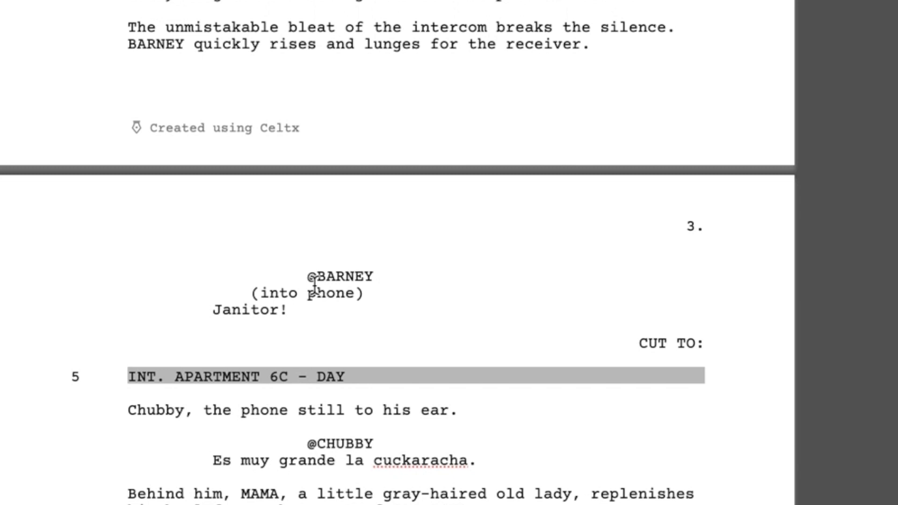
{"action": "left_click_drag", "start_coordinate": [320, 277], "coordinate": [307, 277]}
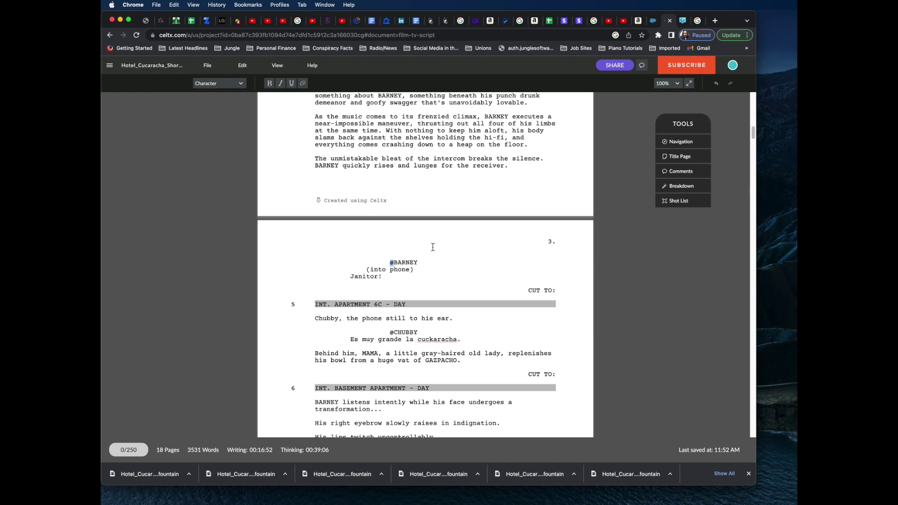
{"action": "left_click", "coordinate": [398, 263]}
{"action": "left_click_drag", "start_coordinate": [388, 265], "coordinate": [437, 265]}
{"action": "left_click", "coordinate": [411, 333]}
{"action": "left_click_drag", "start_coordinate": [391, 333], "coordinate": [419, 334]}
- Try an @ on the 'BARNEY listens' action line, then delete it
{"action": "scroll", "coordinate": [434, 374], "scroll_direction": "down", "scroll_amount": 2}
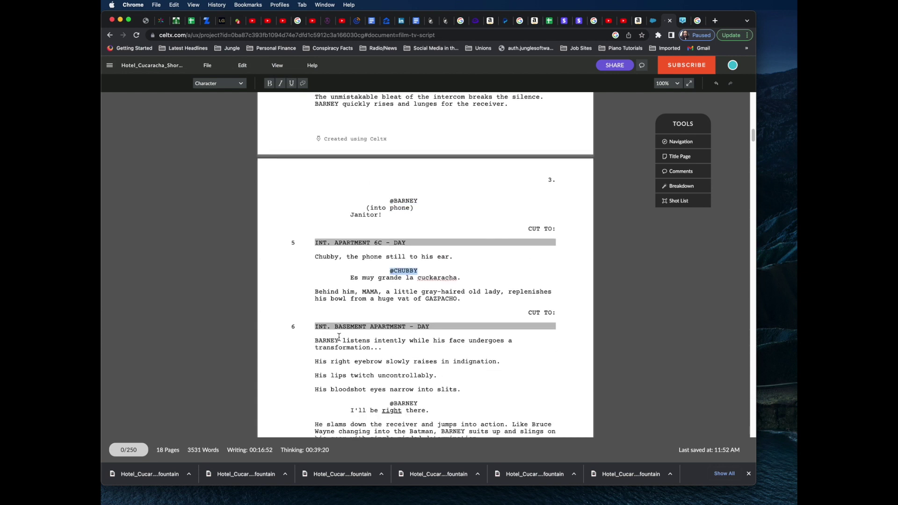
{"action": "left_click", "coordinate": [314, 343]}
{"action": "left_click_drag", "start_coordinate": [315, 343], "coordinate": [394, 348]}
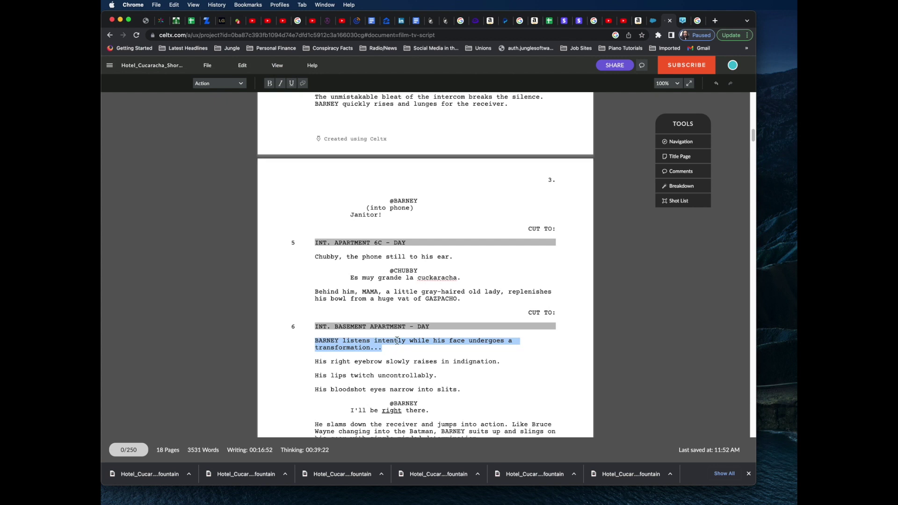
{"action": "left_click", "coordinate": [334, 345]}
{"action": "type", "text": "@"}
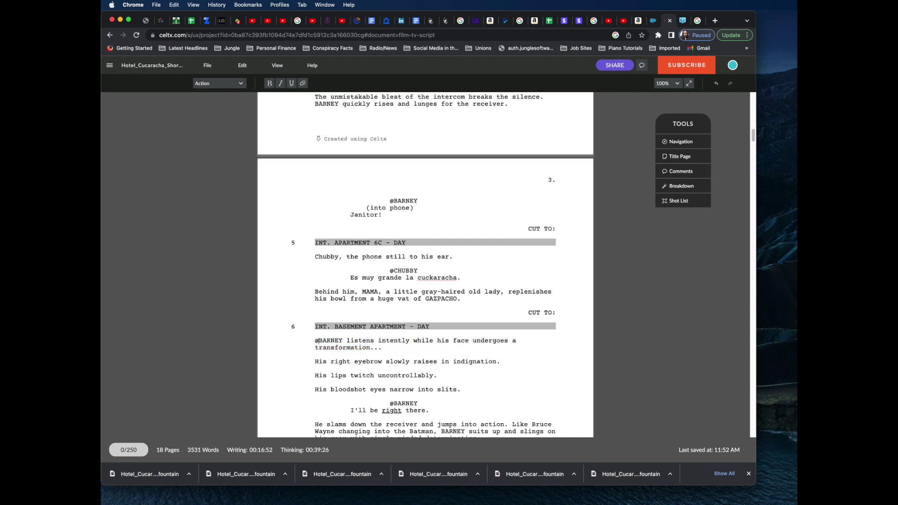
{"action": "left_click_drag", "start_coordinate": [314, 341], "coordinate": [415, 350]}
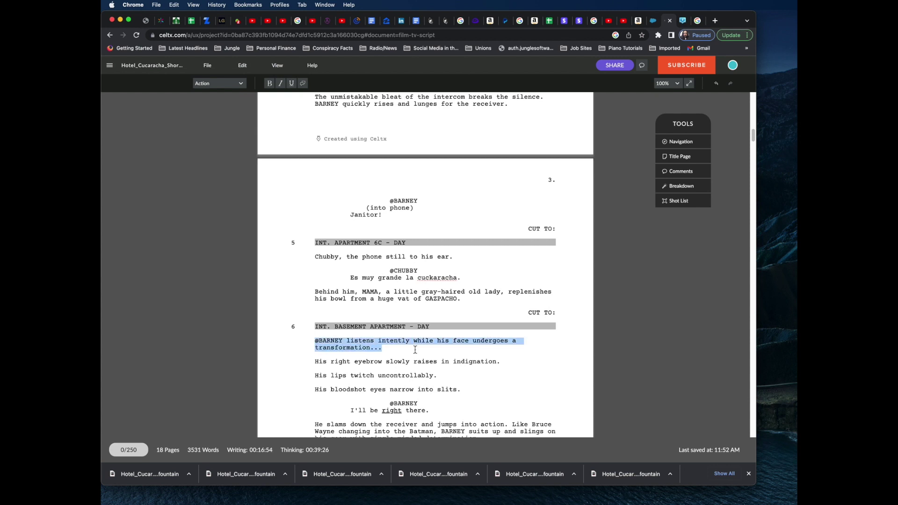
{"action": "left_click", "coordinate": [320, 342]}
{"action": "key", "text": "BackSpace"}
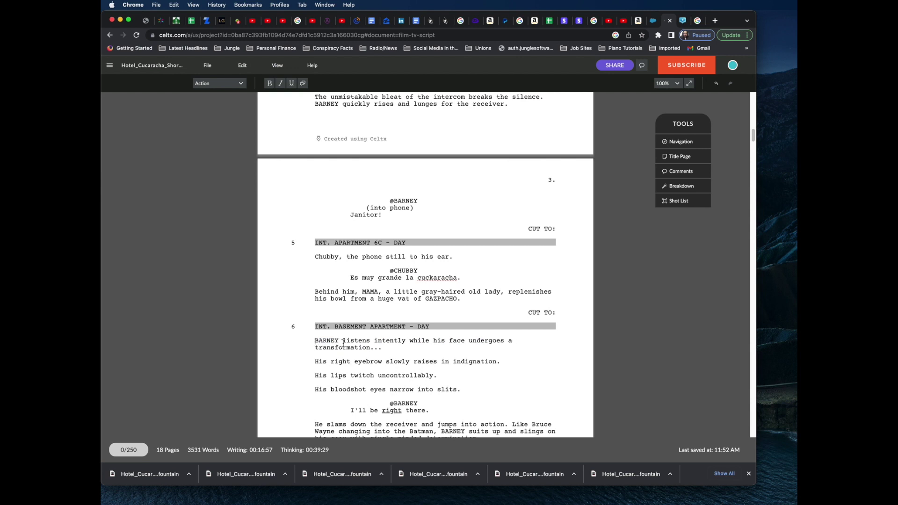
{"action": "scroll", "coordinate": [390, 350], "scroll_direction": "down", "scroll_amount": 3}
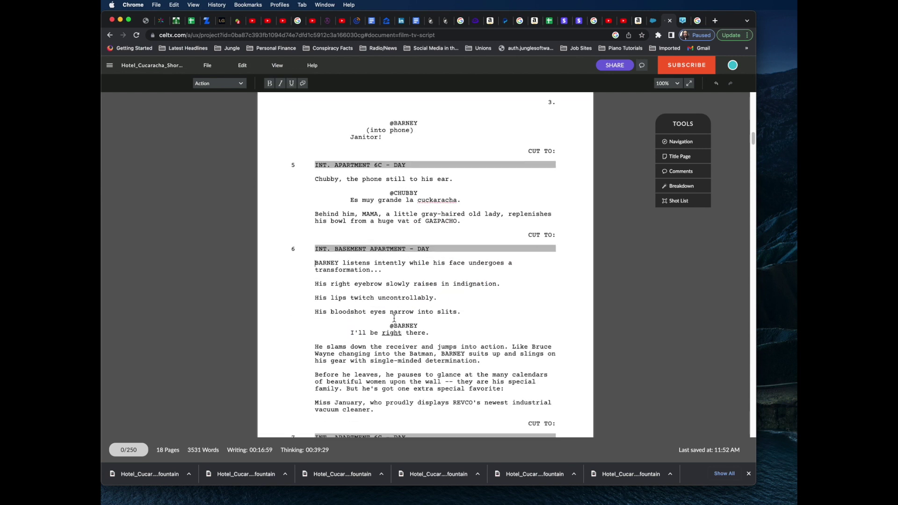
{"action": "scroll", "coordinate": [454, 365], "scroll_direction": "down", "scroll_amount": 15}
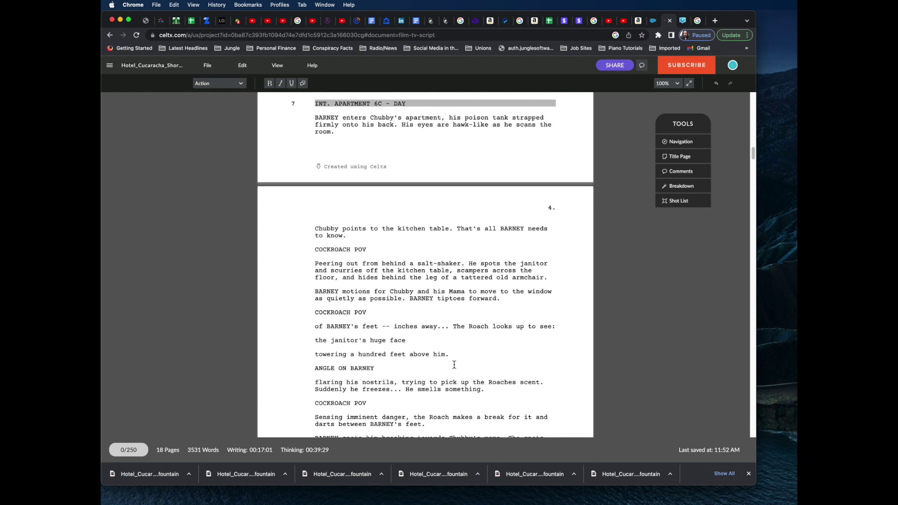
{"action": "scroll", "coordinate": [454, 365], "scroll_direction": "down", "scroll_amount": 15}
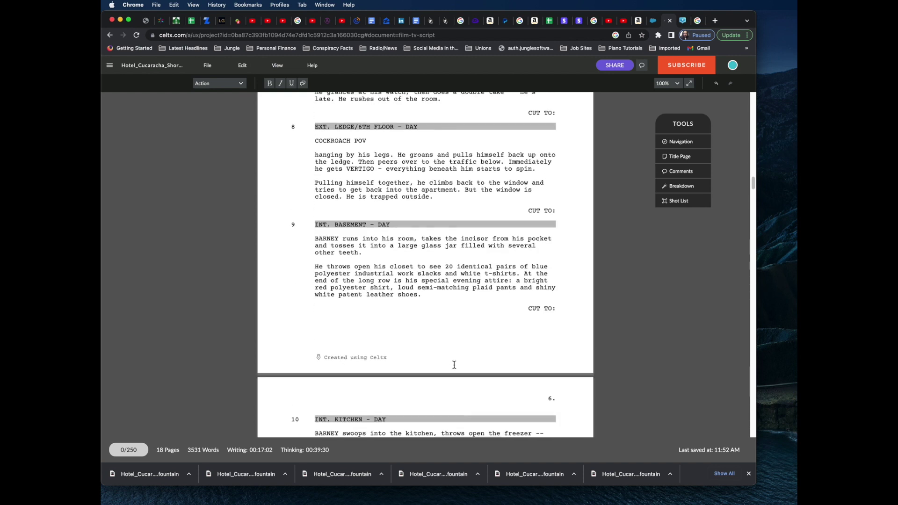
{"action": "scroll", "coordinate": [454, 365], "scroll_direction": "down", "scroll_amount": 3}
{"action": "left_click_drag", "start_coordinate": [389, 246], "coordinate": [431, 246]}
{"action": "left_click_drag", "start_coordinate": [390, 275], "coordinate": [432, 275]}
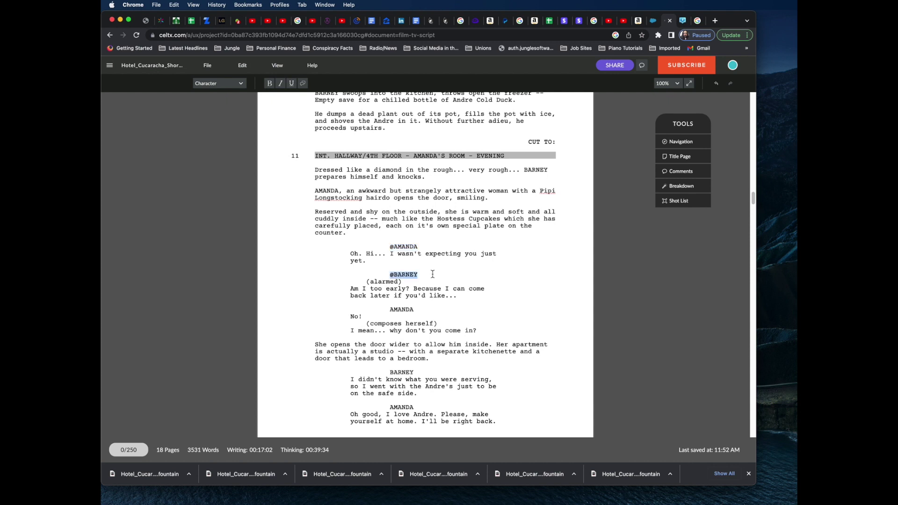
- Add a leading @ to the following AMANDA, BARNEY and AMANDA cues
{"action": "left_click", "coordinate": [389, 311]}
{"action": "type", "text": "@"}
{"action": "left_click", "coordinate": [476, 334]}
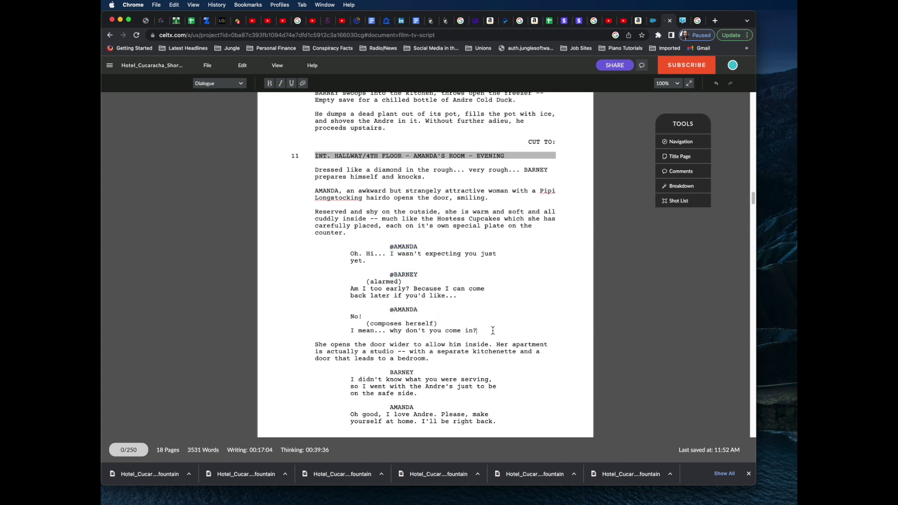
{"action": "left_click", "coordinate": [390, 374]}
{"action": "type", "text": "@"}
{"action": "left_click", "coordinate": [391, 407]}
{"action": "type", "text": "@"}
- Tag the remaining AMANDA (O.S.) and BARNEY cues in scene 13 with @
{"action": "scroll", "coordinate": [563, 354], "scroll_direction": "down", "scroll_amount": 5}
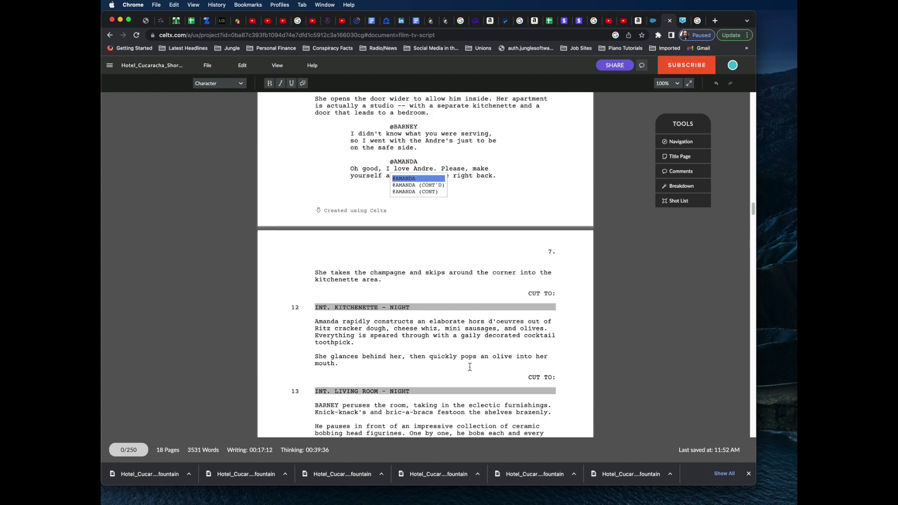
{"action": "scroll", "coordinate": [470, 366], "scroll_direction": "down", "scroll_amount": 3}
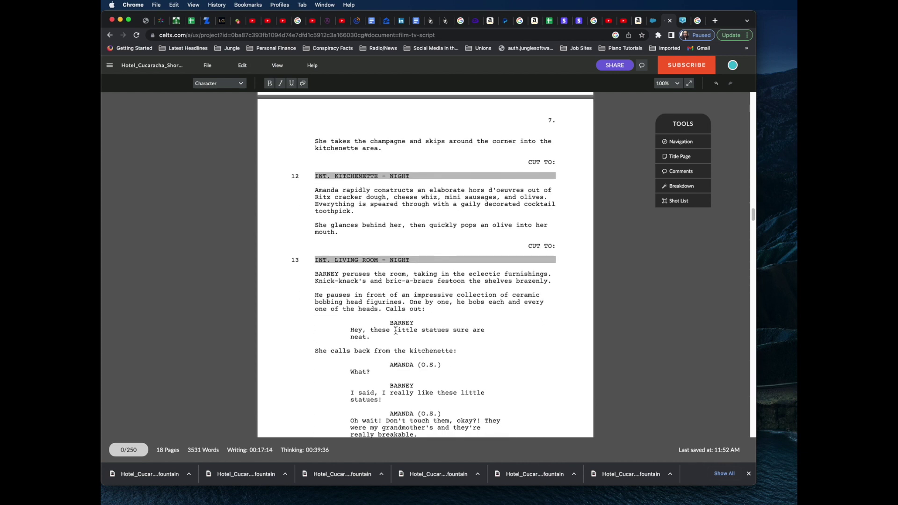
{"action": "type", "text": "@"}
{"action": "left_click", "coordinate": [391, 365]}
{"action": "type", "text": "@"}
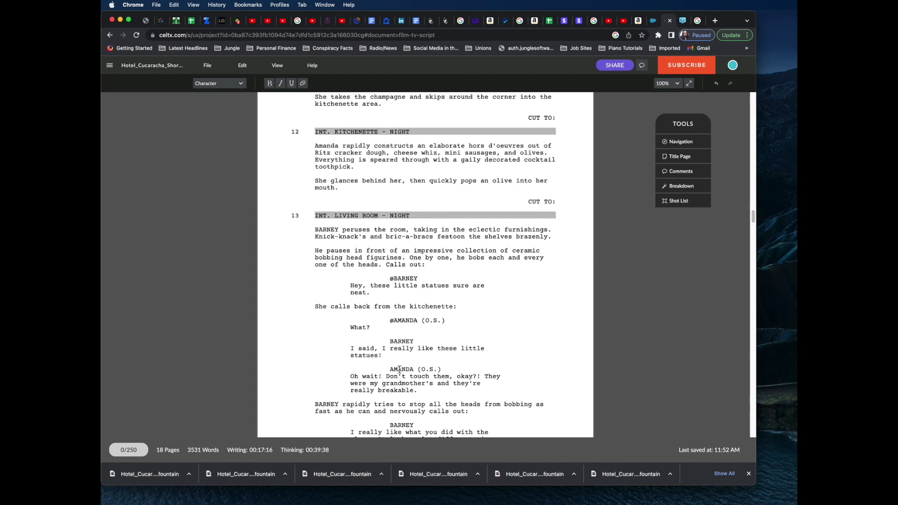
{"action": "scroll", "coordinate": [401, 369], "scroll_direction": "down", "scroll_amount": 2}
{"action": "left_click", "coordinate": [392, 327]}
{"action": "type", "text": "@"}
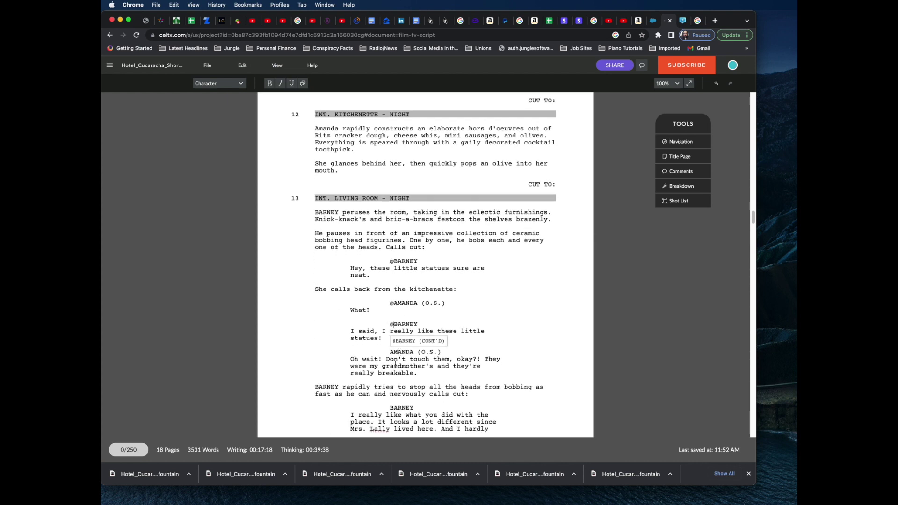
{"action": "left_click", "coordinate": [391, 353]}
{"action": "type", "text": "@"}
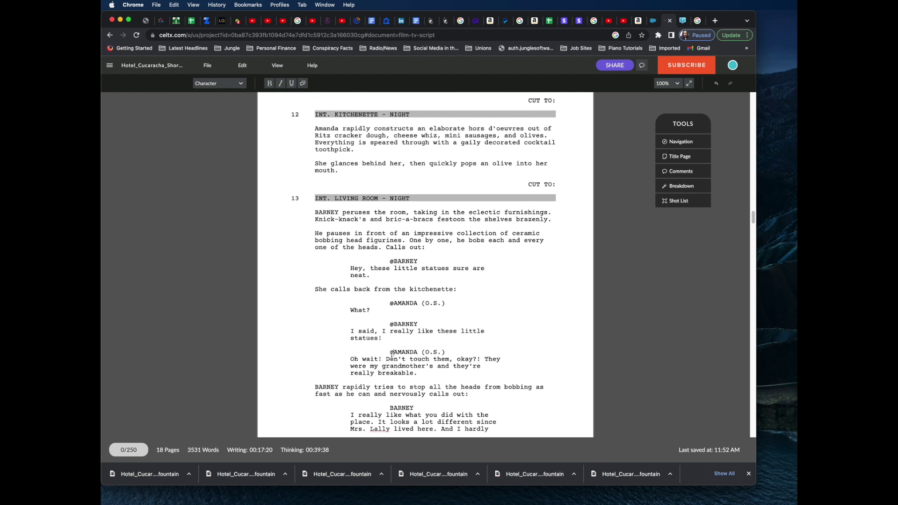
{"action": "left_click", "coordinate": [391, 408]}
{"action": "type", "text": "@"}
{"action": "scroll", "coordinate": [466, 383], "scroll_direction": "down", "scroll_amount": 5}
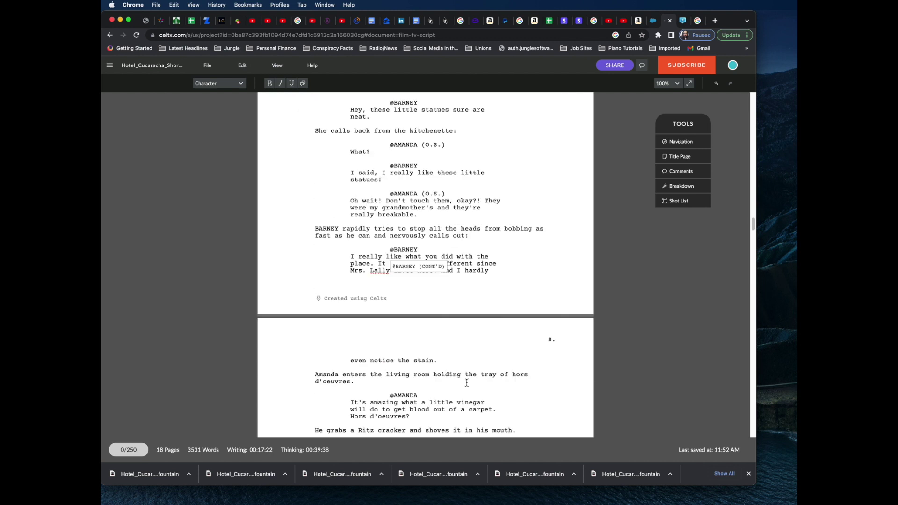
- Save the tagged script and export it to Fountain as Hotel_Cucaracha_Short Tagged (6).fountain
{"action": "left_click", "coordinate": [207, 67]}
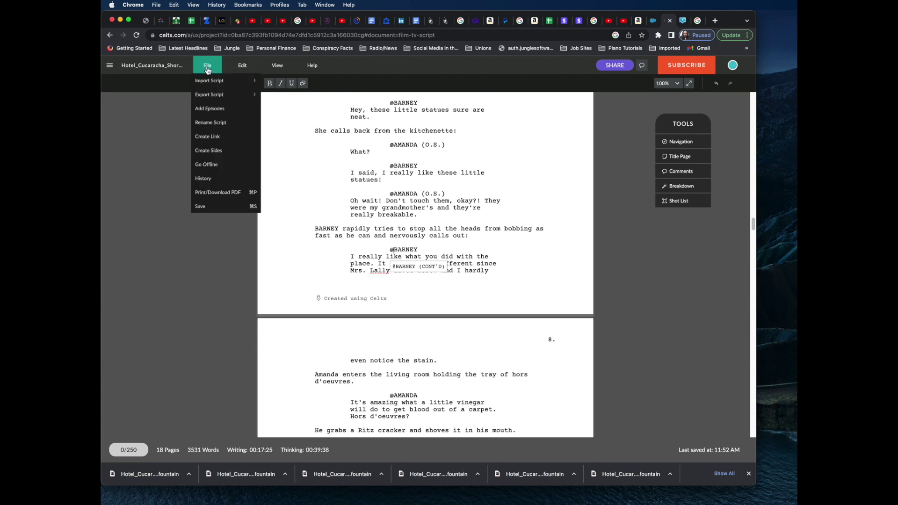
{"action": "left_click", "coordinate": [203, 207]}
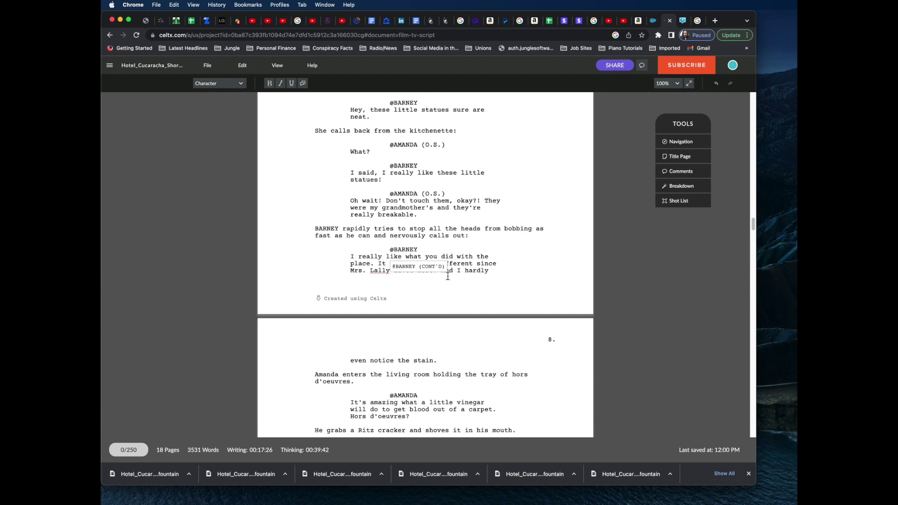
{"action": "left_click", "coordinate": [209, 68]}
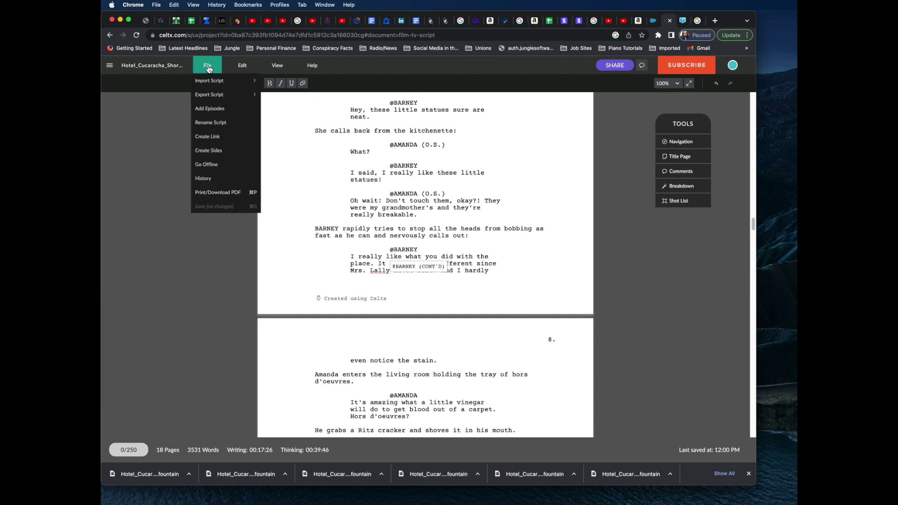
{"action": "mouse_move", "coordinate": [213, 95]}
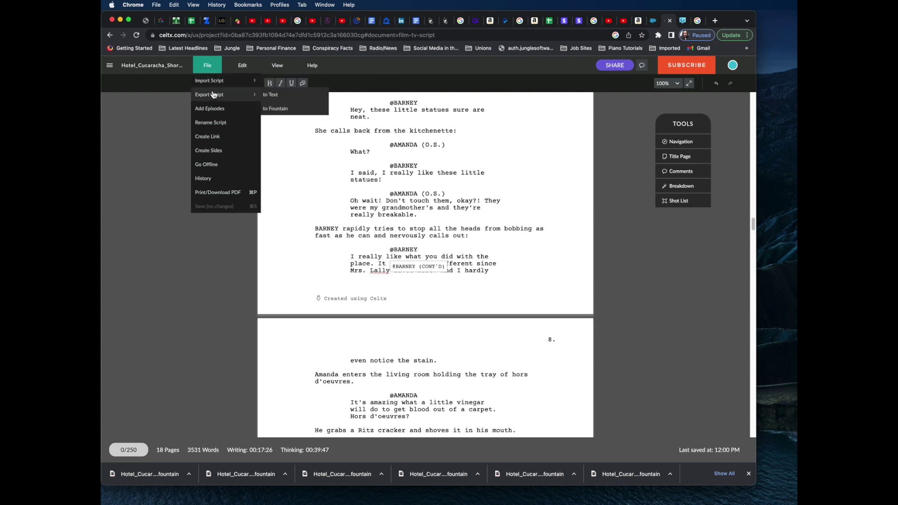
{"action": "left_click", "coordinate": [281, 112]}
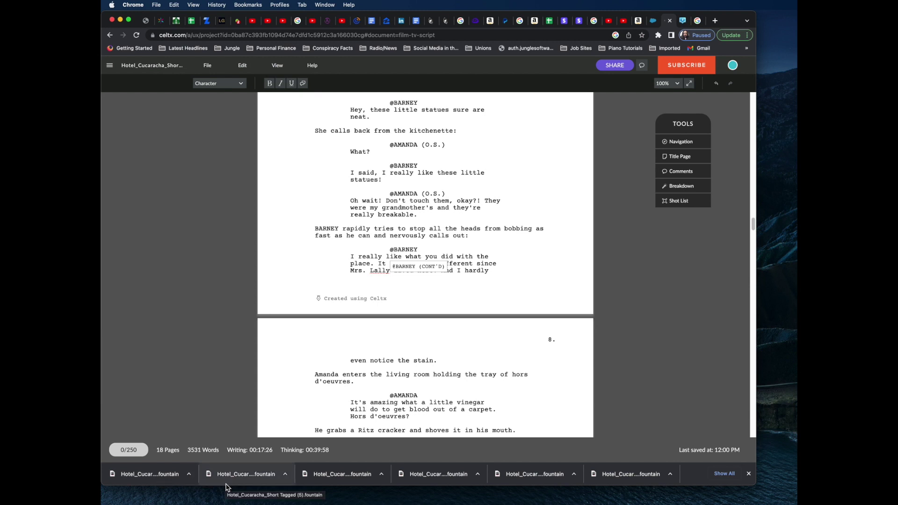
{"action": "left_click", "coordinate": [190, 477]}
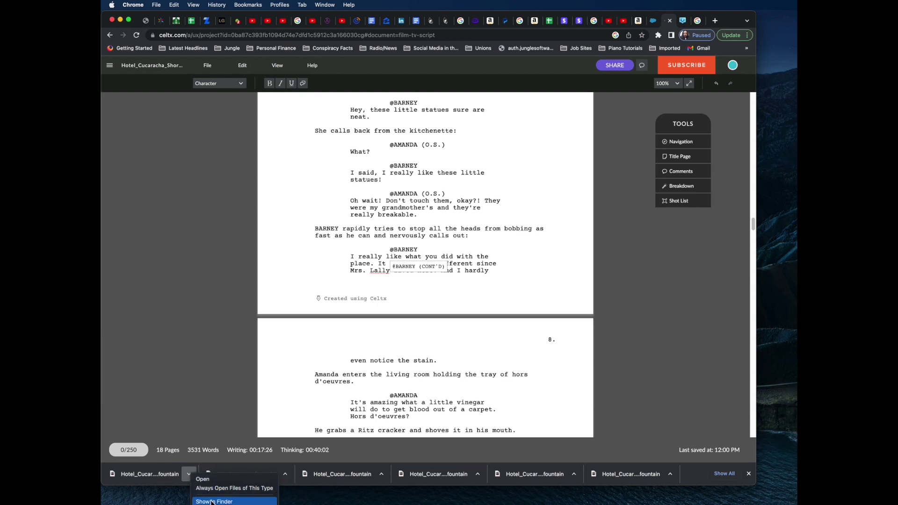
- Reveal Hotel_Cucaracha_Short Tagged (6).fountain in Finder's Downloads, then switch to Gorilla 7
{"action": "left_click", "coordinate": [212, 500]}
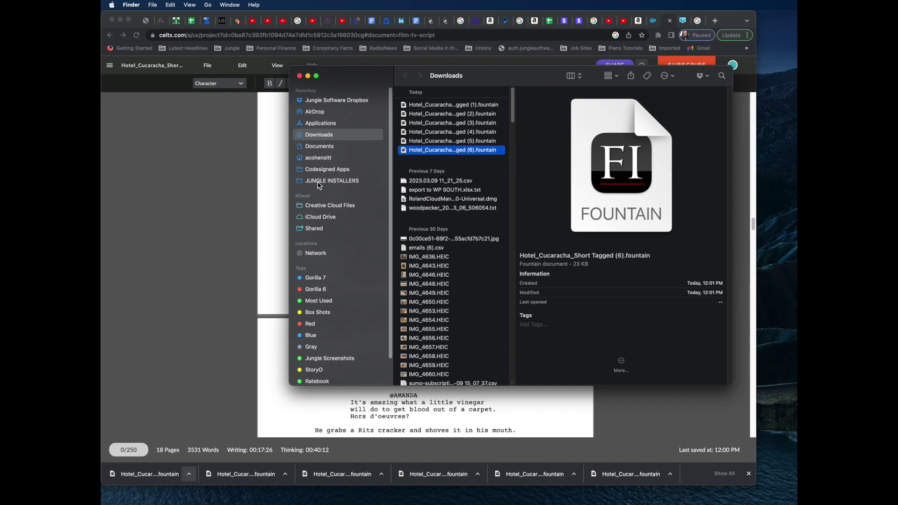
{"action": "key", "text": "super+Tab"}
{"action": "left_click", "coordinate": [517, 300]}
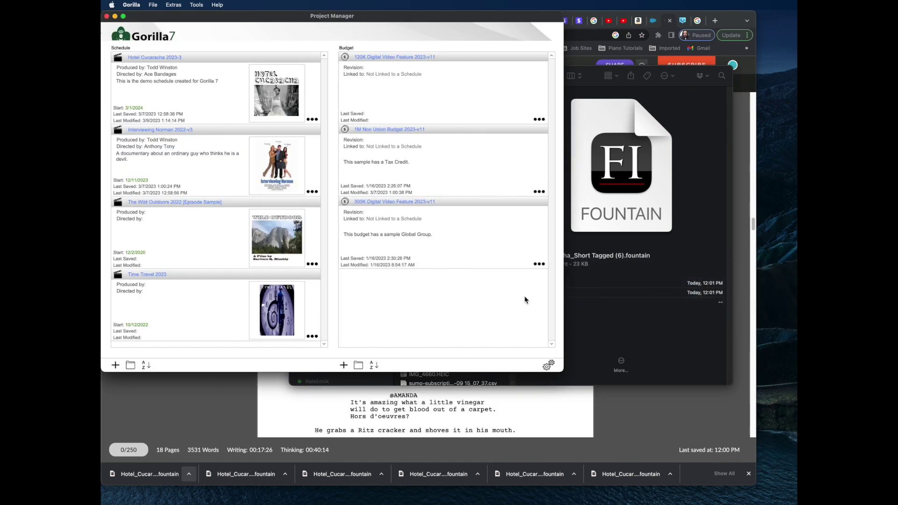
- Start a new schedule importing a Celtx (.fountain) screenplay, named 'Fountain Export'
{"action": "left_click", "coordinate": [116, 366]}
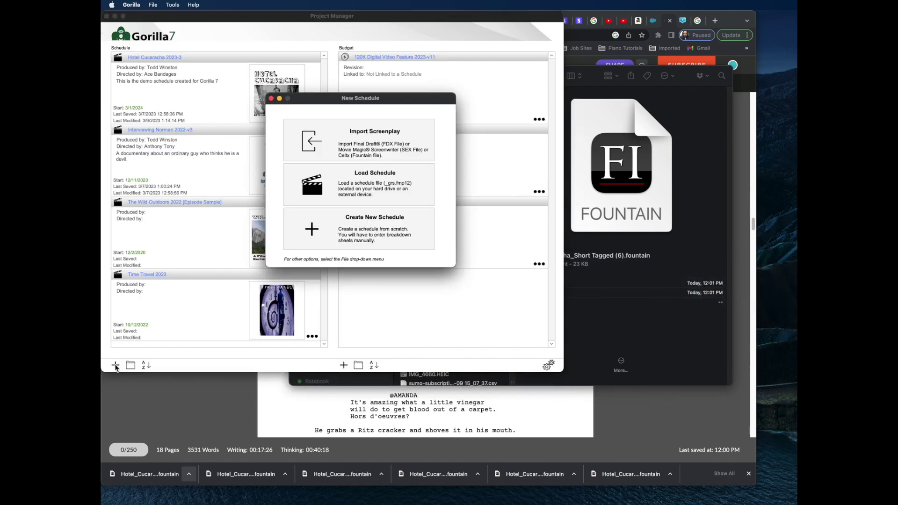
{"action": "left_click", "coordinate": [386, 142]}
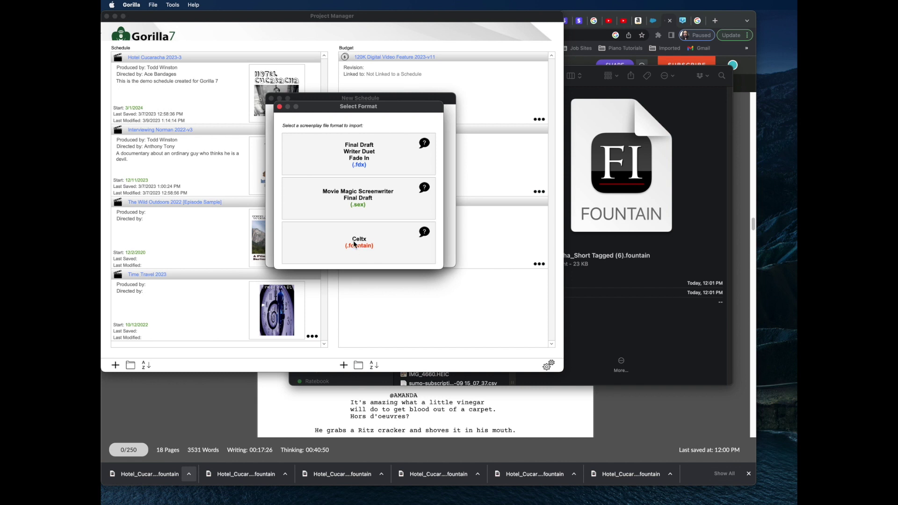
{"action": "left_click", "coordinate": [377, 242]}
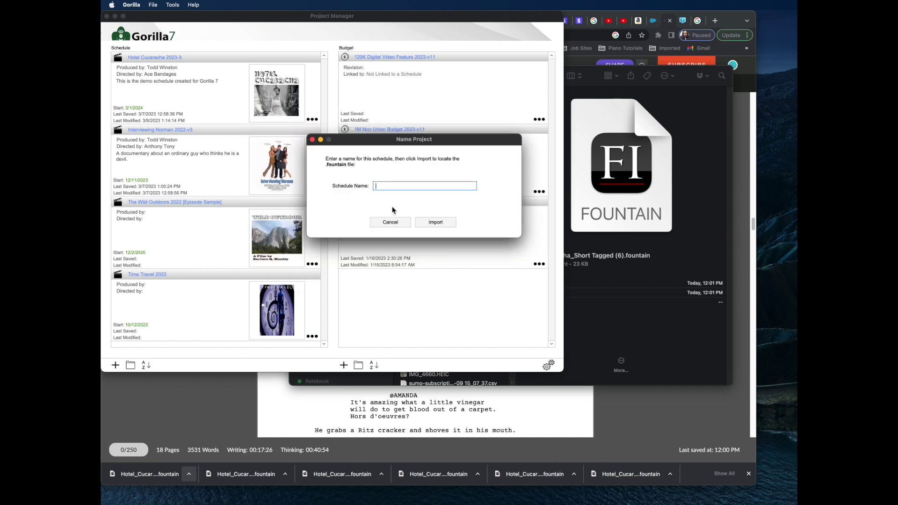
{"action": "type", "text": "Foun"}
{"action": "key", "text": "BackSpace"}
{"action": "key", "text": "BackSpace"}
{"action": "type", "text": "untain Export"}
{"action": "left_click", "coordinate": [435, 222]}
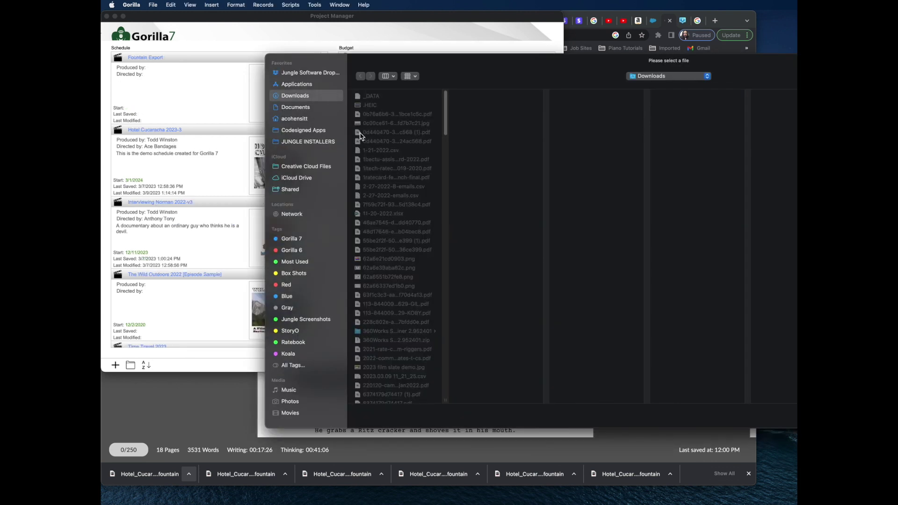
- Pick Hotel_Cucaracha_Short Tagged (6).fountain in the file chooser and import it
{"action": "scroll", "coordinate": [421, 365], "scroll_direction": "down", "scroll_amount": 1}
{"action": "scroll", "coordinate": [419, 365], "scroll_direction": "down", "scroll_amount": 20}
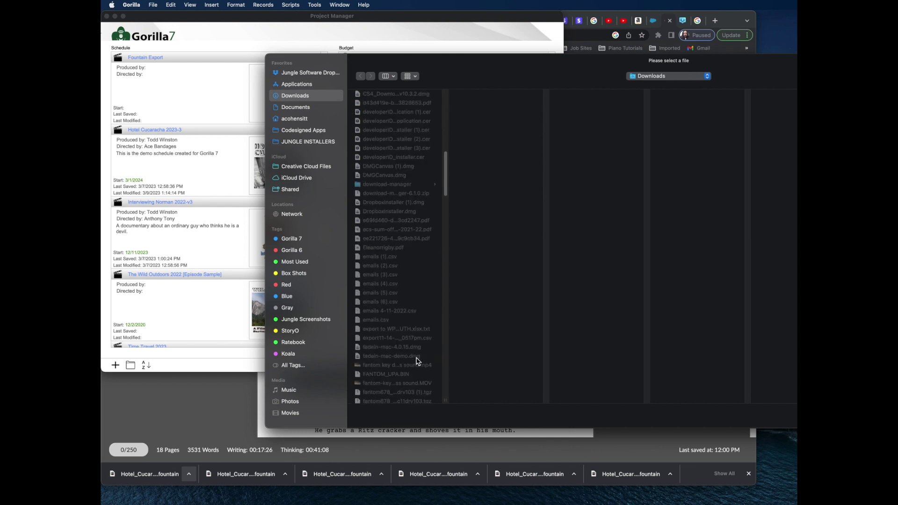
{"action": "scroll", "coordinate": [416, 361], "scroll_direction": "down", "scroll_amount": 15}
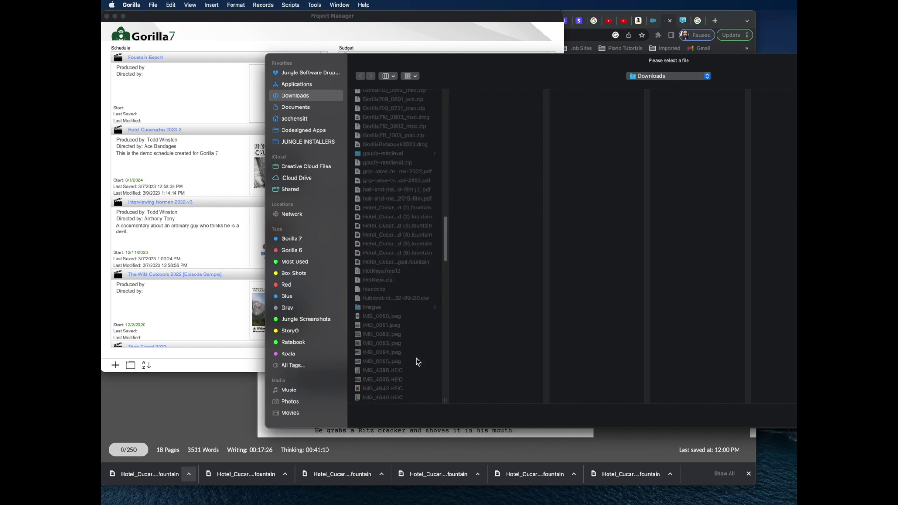
{"action": "left_click", "coordinate": [405, 254]}
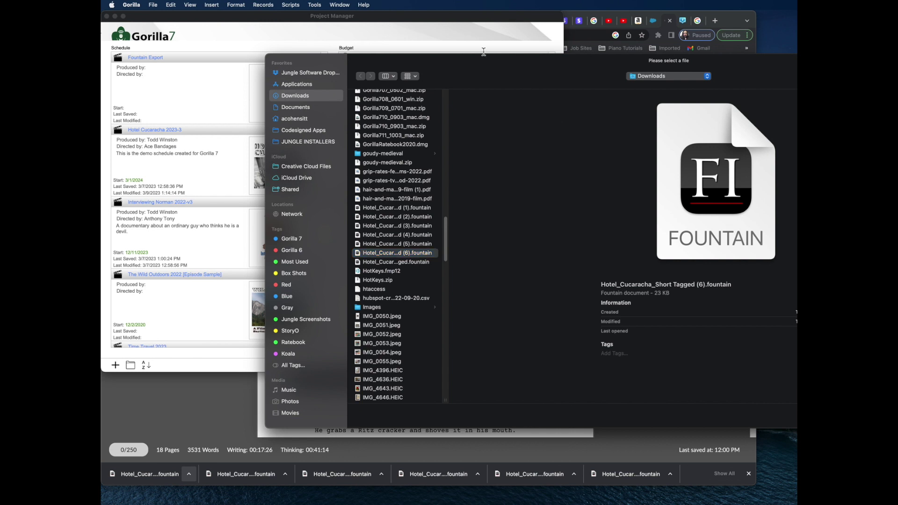
{"action": "triple_click", "coordinate": [677, 55]}
{"action": "left_click_drag", "start_coordinate": [380, 58], "coordinate": [206, 22]}
{"action": "left_click_drag", "start_coordinate": [793, 395], "coordinate": [772, 416]}
{"action": "left_click", "coordinate": [752, 404]}
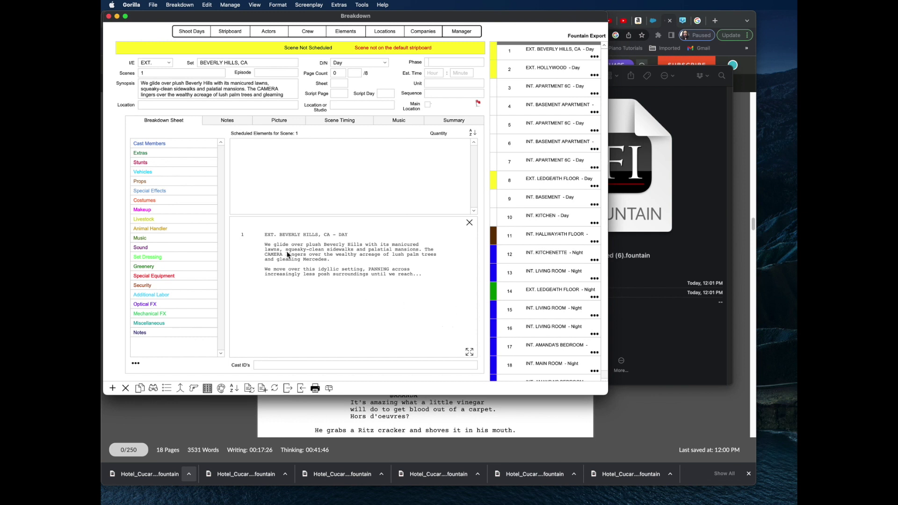
- Step through scenes 2, 3 and 4, checking BARNEY in INT. BASEMENT APARTMENT's breakdown
{"action": "left_click", "coordinate": [546, 73]}
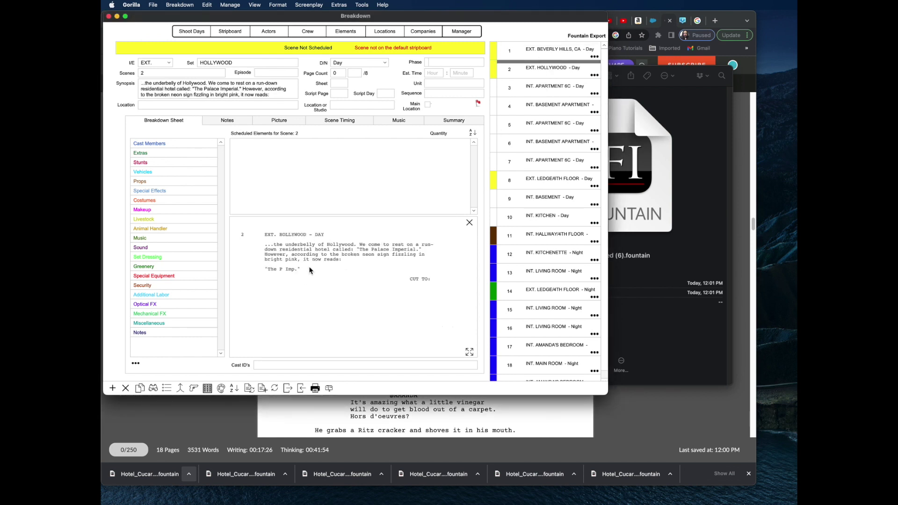
{"action": "left_click", "coordinate": [564, 91]}
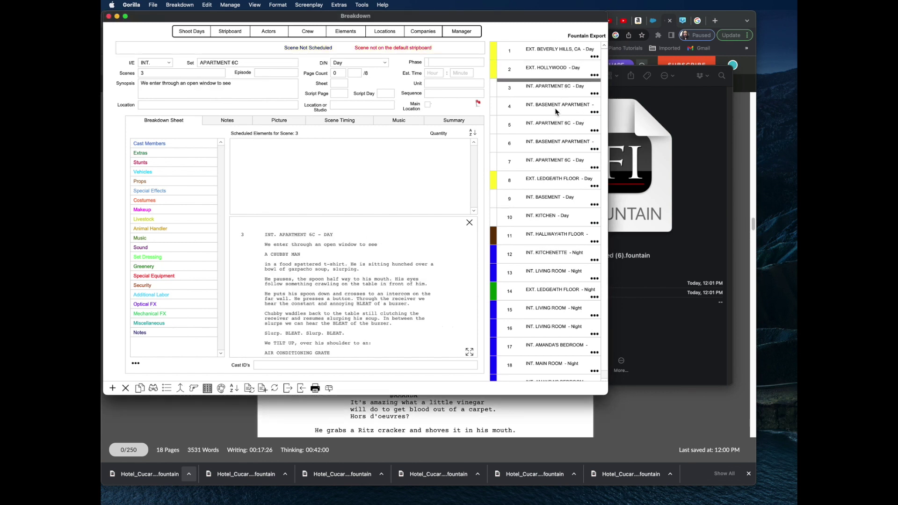
{"action": "left_click", "coordinate": [556, 107]}
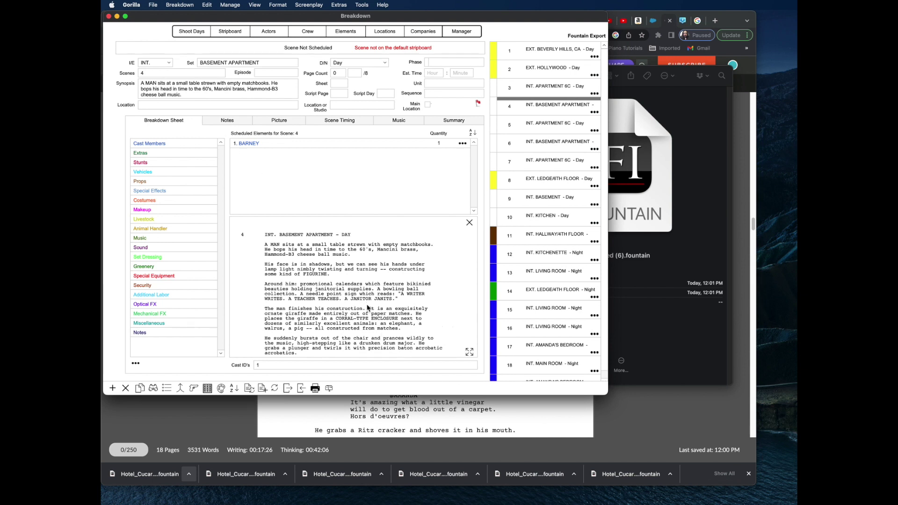
{"action": "scroll", "coordinate": [378, 311], "scroll_direction": "down", "scroll_amount": 5}
{"action": "scroll", "coordinate": [377, 311], "scroll_direction": "down", "scroll_amount": 5}
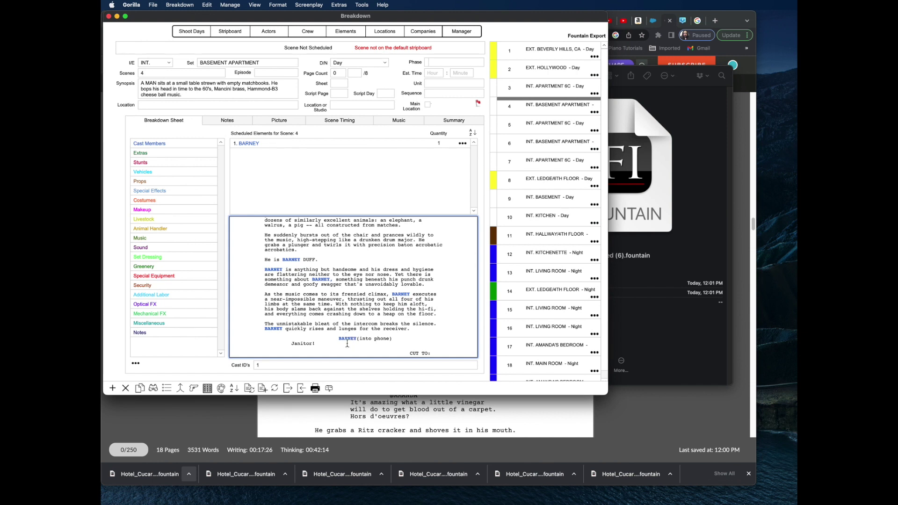
{"action": "key", "text": "super+Tab"}
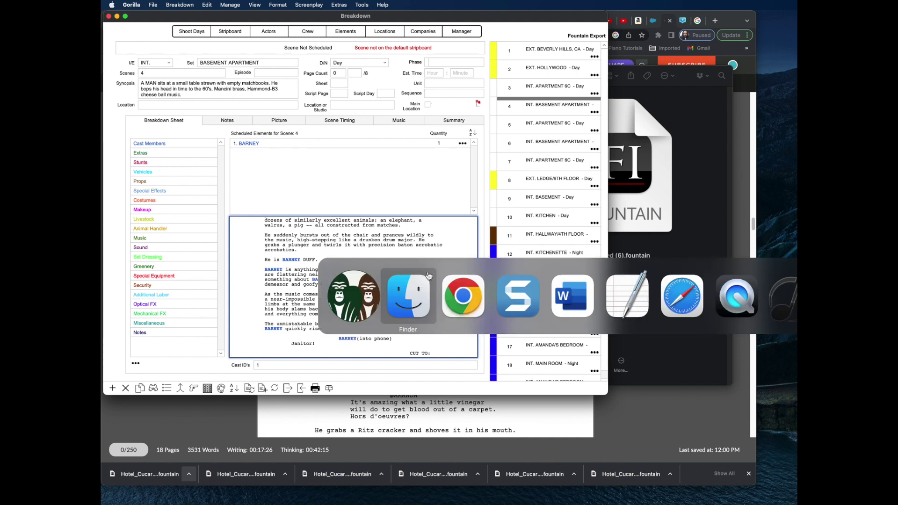
{"action": "left_click", "coordinate": [464, 298]}
{"action": "scroll", "coordinate": [449, 254], "scroll_direction": "up", "scroll_amount": 10}
{"action": "scroll", "coordinate": [449, 254], "scroll_direction": "up", "scroll_amount": 15}
{"action": "scroll", "coordinate": [448, 254], "scroll_direction": "down", "scroll_amount": 10}
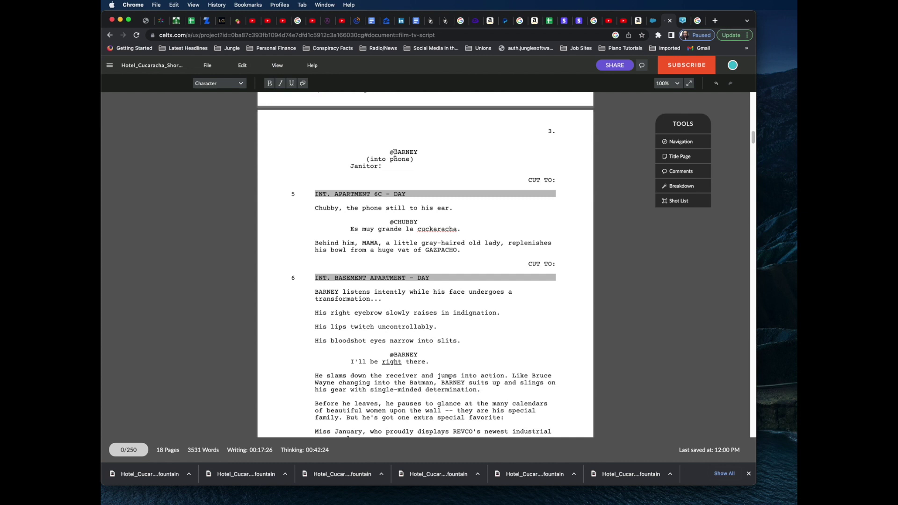
{"action": "key", "text": "super+Tab"}
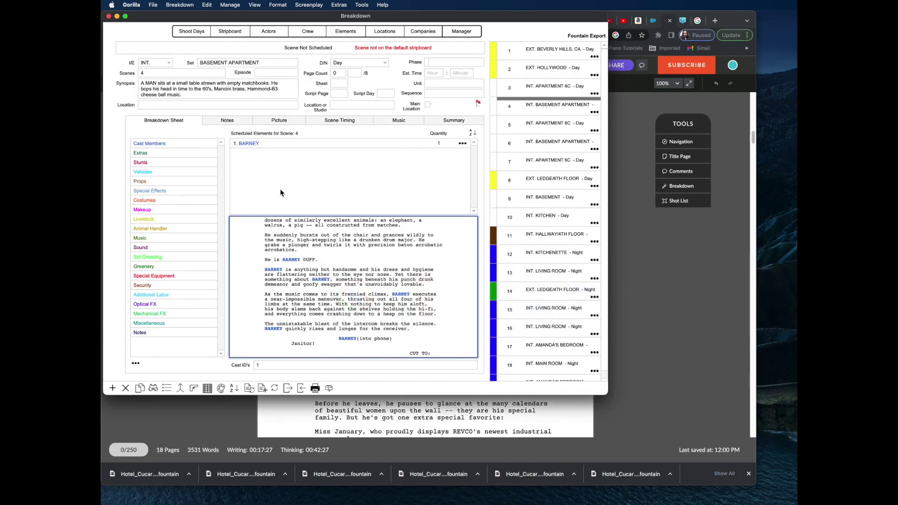
- View the scene's scheduled cast, dismiss the save prompts, and open the Element Manager
{"action": "double_click", "coordinate": [150, 144]}
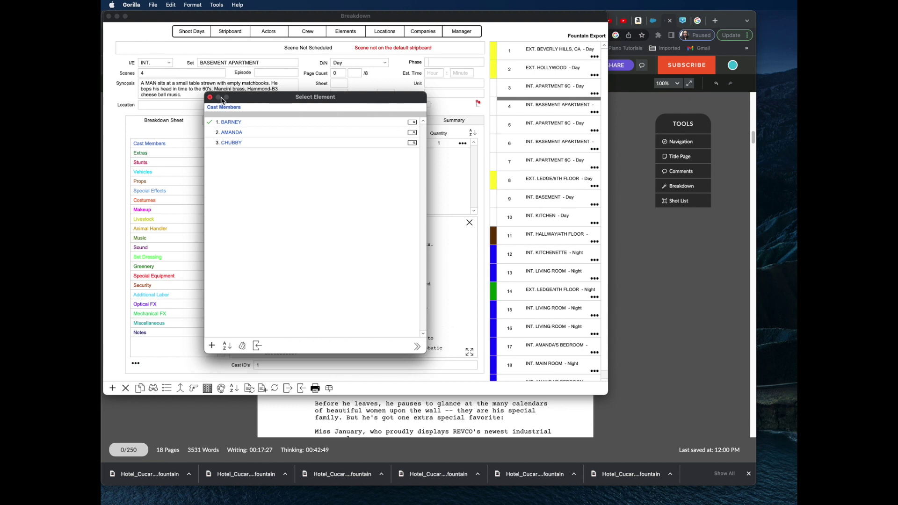
{"action": "left_click", "coordinate": [210, 98]}
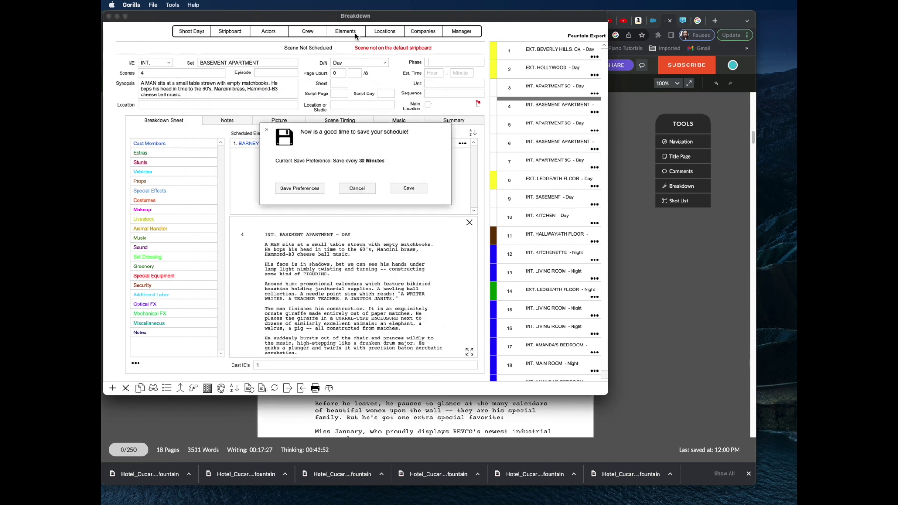
{"action": "left_click", "coordinate": [362, 190]}
{"action": "left_click", "coordinate": [491, 255]}
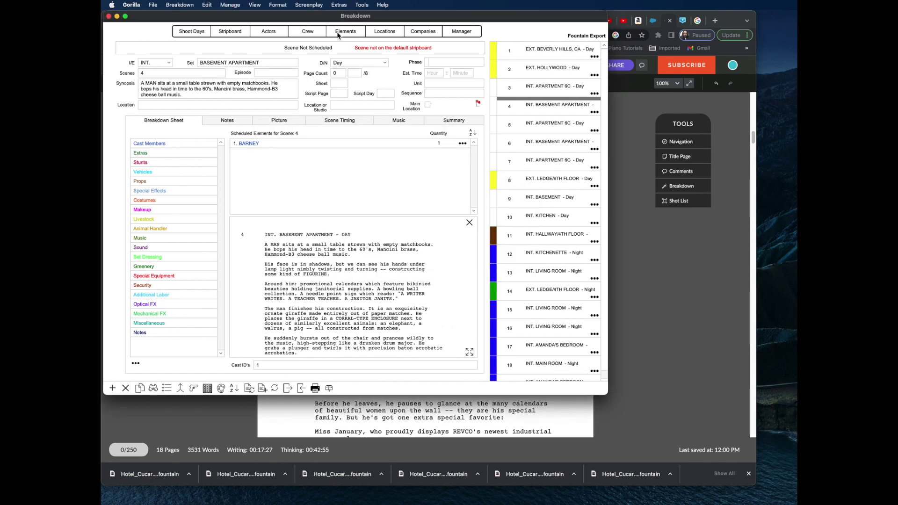
{"action": "left_click", "coordinate": [340, 33]}
{"action": "left_click_drag", "start_coordinate": [274, 49], "coordinate": [263, 34]}
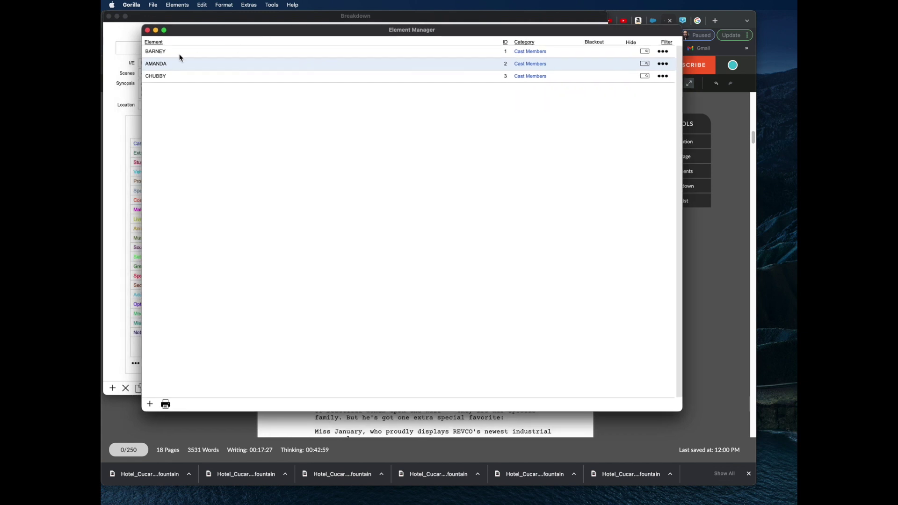
- Show BARNEY's Element Info Scenes tab listing scenes 4 through 19, then return to Celtx
{"action": "left_click", "coordinate": [663, 52]}
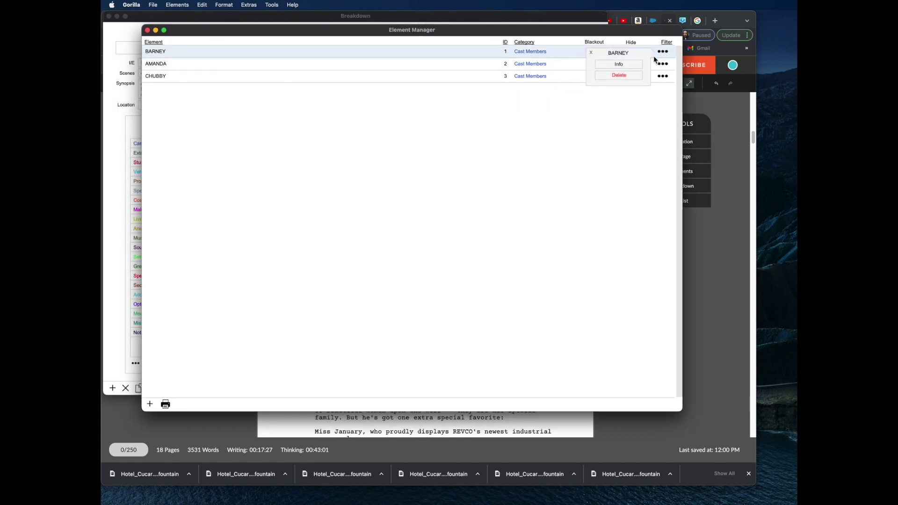
{"action": "left_click", "coordinate": [628, 68]}
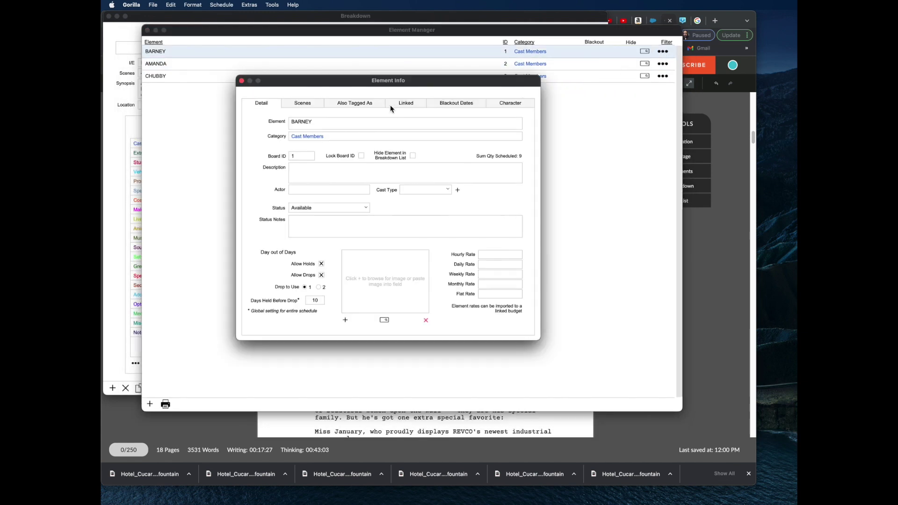
{"action": "left_click", "coordinate": [307, 106]}
{"action": "left_click_drag", "start_coordinate": [311, 86], "coordinate": [325, 89]}
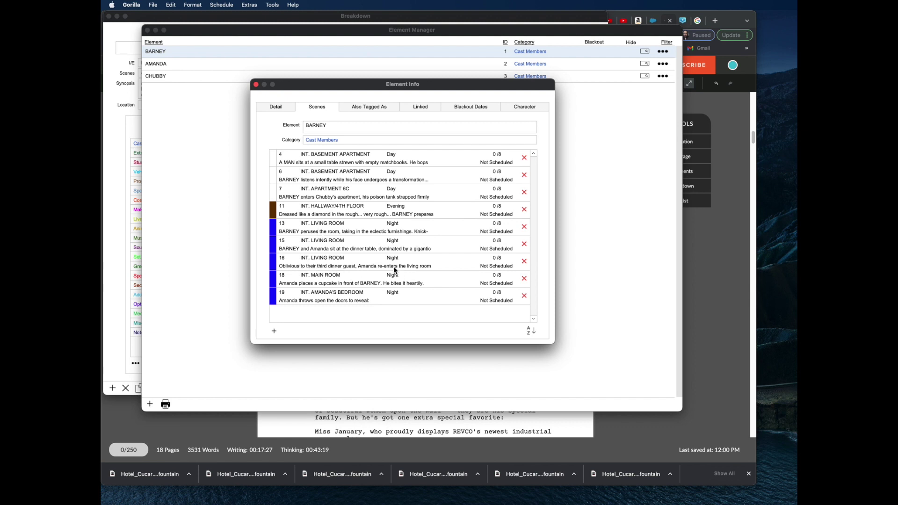
{"action": "key", "text": "super+Tab"}
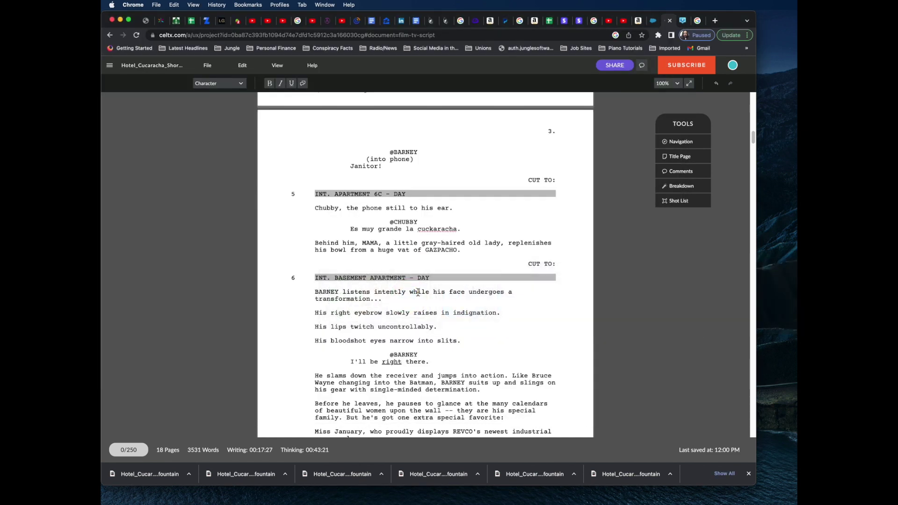
{"action": "scroll", "coordinate": [420, 285], "scroll_direction": "down", "scroll_amount": 20}
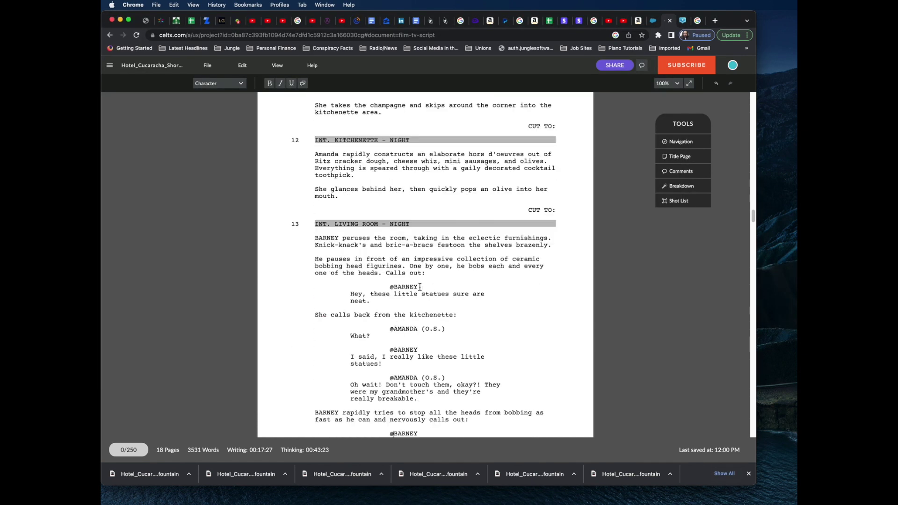
{"action": "scroll", "coordinate": [420, 287], "scroll_direction": "down", "scroll_amount": 20}
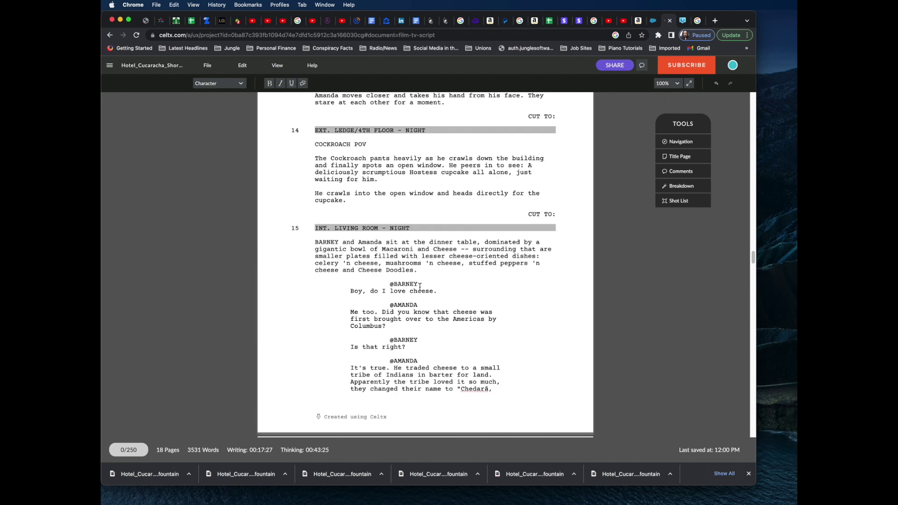
{"action": "scroll", "coordinate": [419, 287], "scroll_direction": "down", "scroll_amount": 5}
{"action": "scroll", "coordinate": [420, 287], "scroll_direction": "up", "scroll_amount": 5}
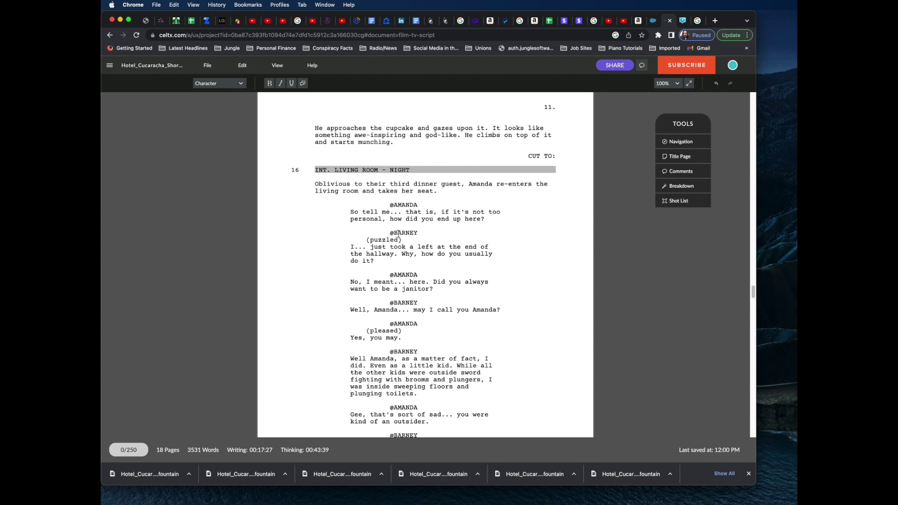
{"action": "left_click_drag", "start_coordinate": [390, 234], "coordinate": [431, 233]}
{"action": "left_click", "coordinate": [402, 207]}
{"action": "key", "text": "super+Tab"}
{"action": "left_click", "coordinate": [419, 297]}
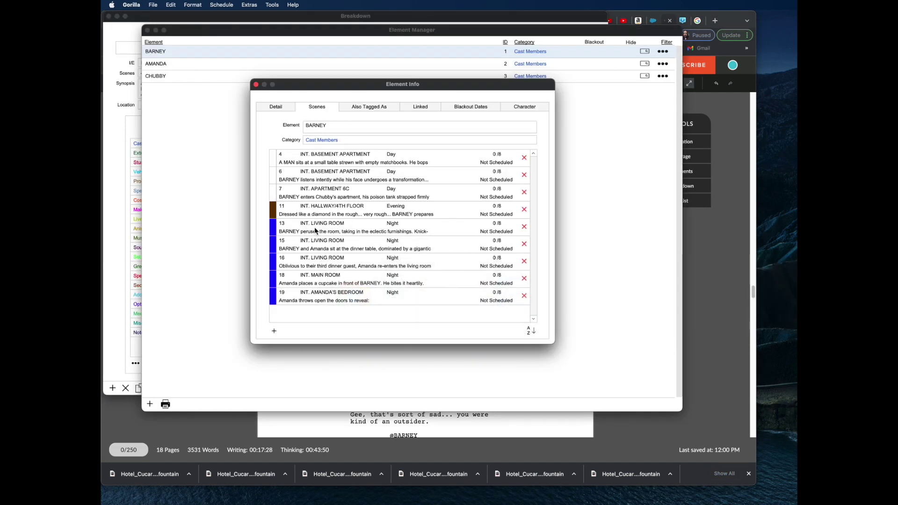
- Close BARNEY's Element Info and the Element Manager, then open the cast choices for scene 3, INT. APARTMENT 6C
{"action": "left_click", "coordinate": [257, 85]}
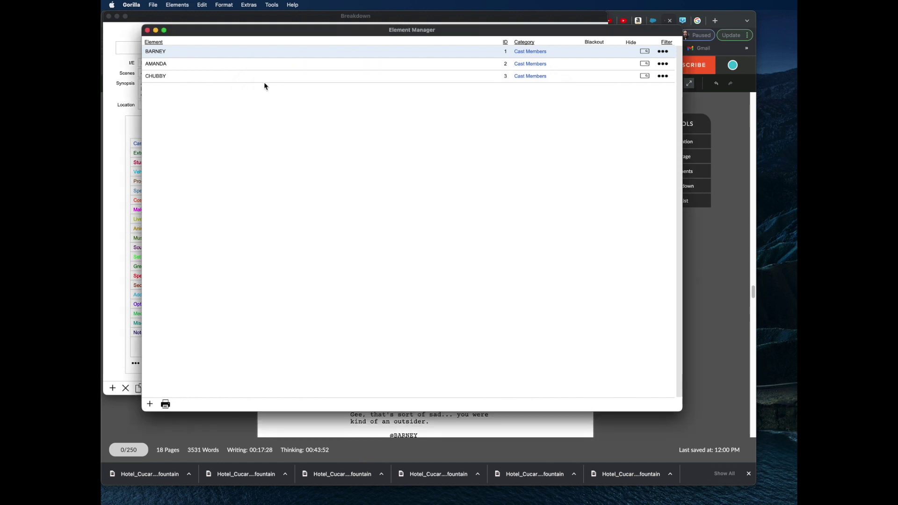
{"action": "left_click", "coordinate": [147, 30]}
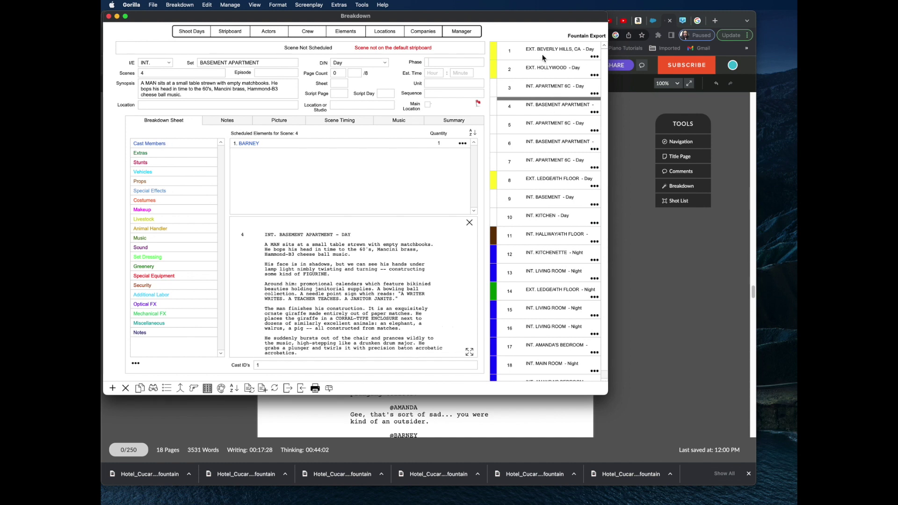
{"action": "left_click", "coordinate": [542, 71]}
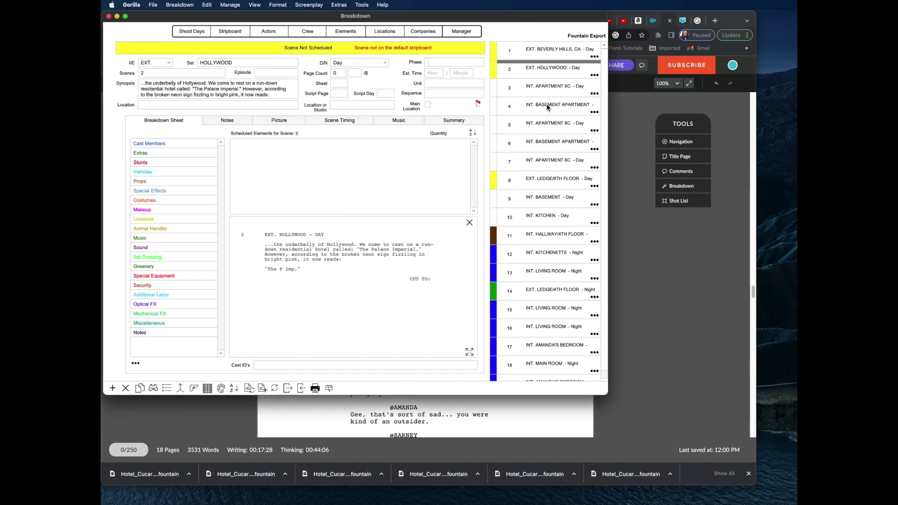
{"action": "left_click", "coordinate": [547, 90]}
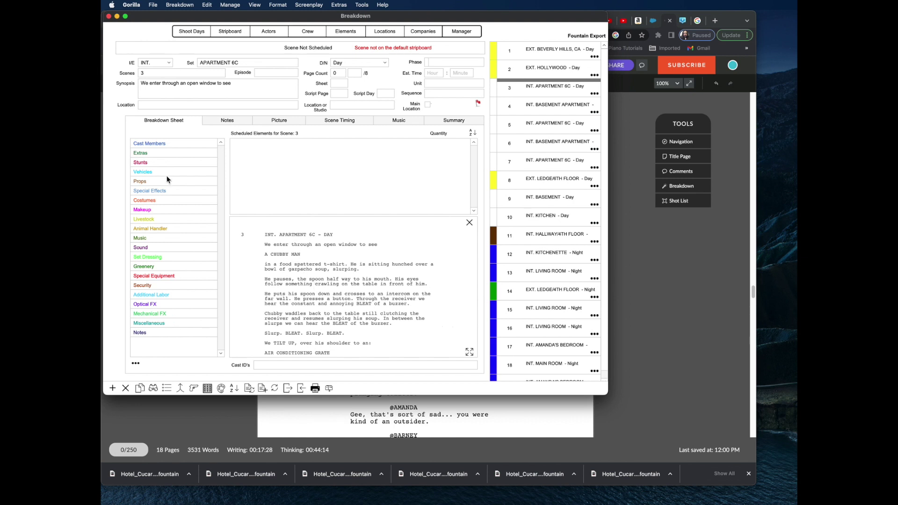
{"action": "double_click", "coordinate": [179, 144]}
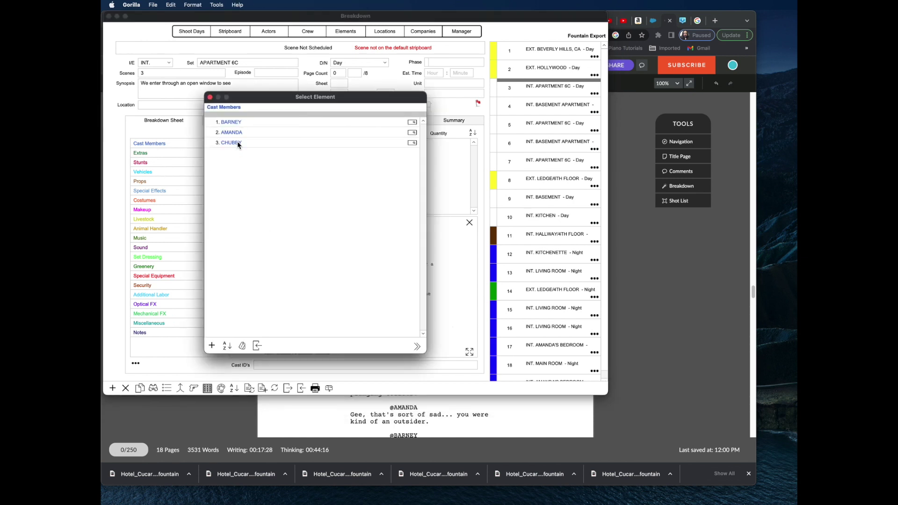
- Dismiss the cast picker without adding anyone, read scene 3's text introducing A CHUBBY MAN, and switch to Celtx
{"action": "key", "text": "Escape"}
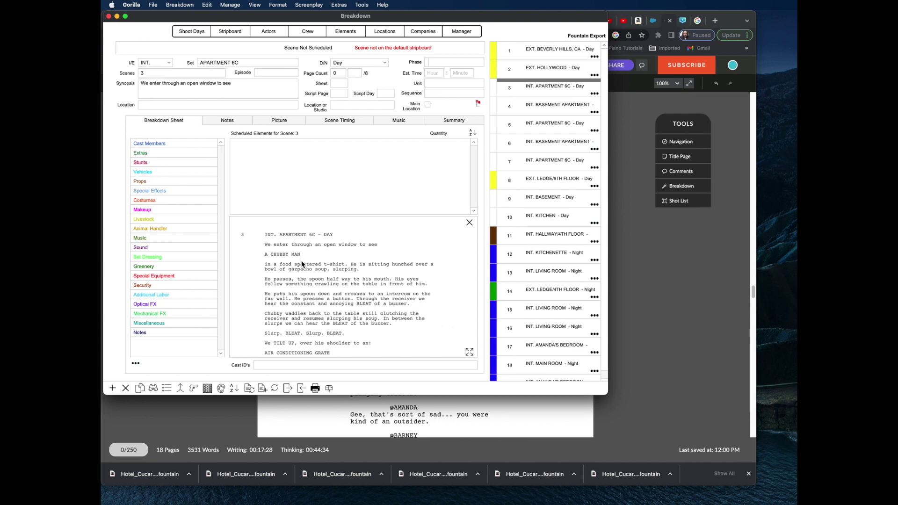
{"action": "left_click", "coordinate": [307, 284]}
{"action": "scroll", "coordinate": [350, 298], "scroll_direction": "down", "scroll_amount": 3}
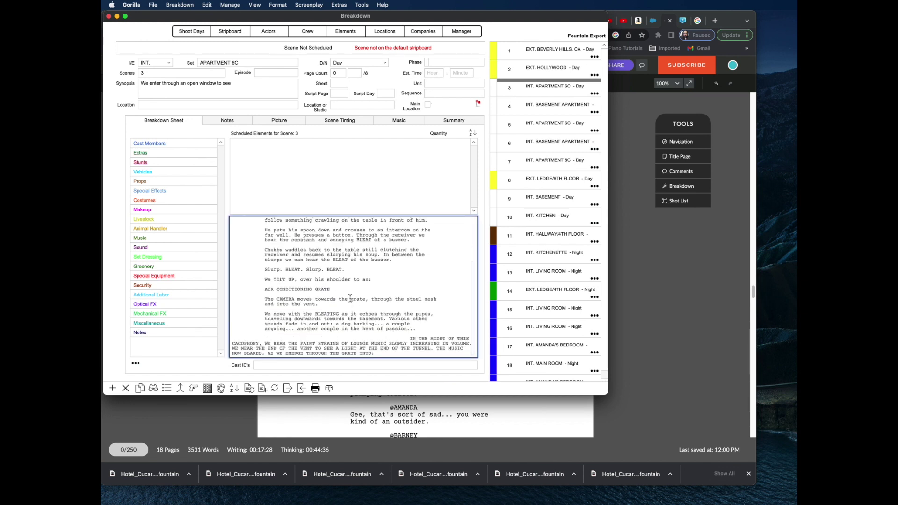
{"action": "scroll", "coordinate": [350, 298], "scroll_direction": "up", "scroll_amount": 3}
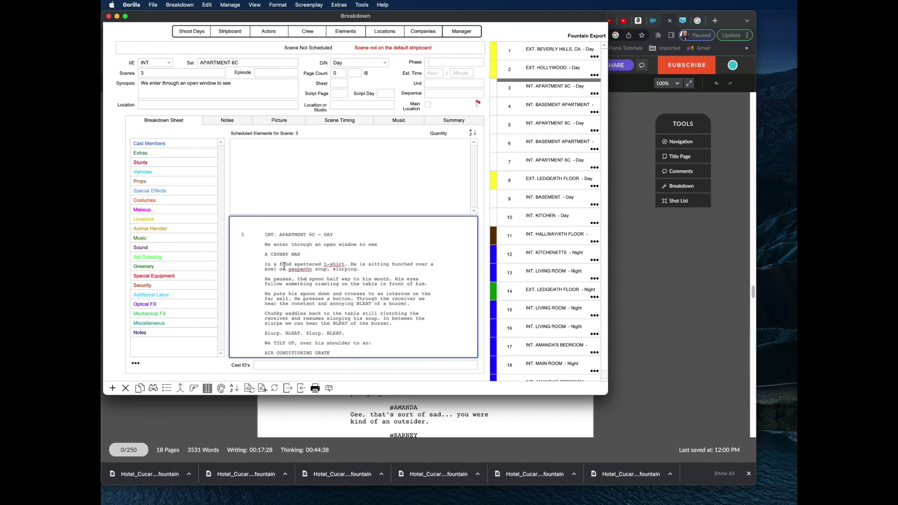
{"action": "key", "text": "super+Tab"}
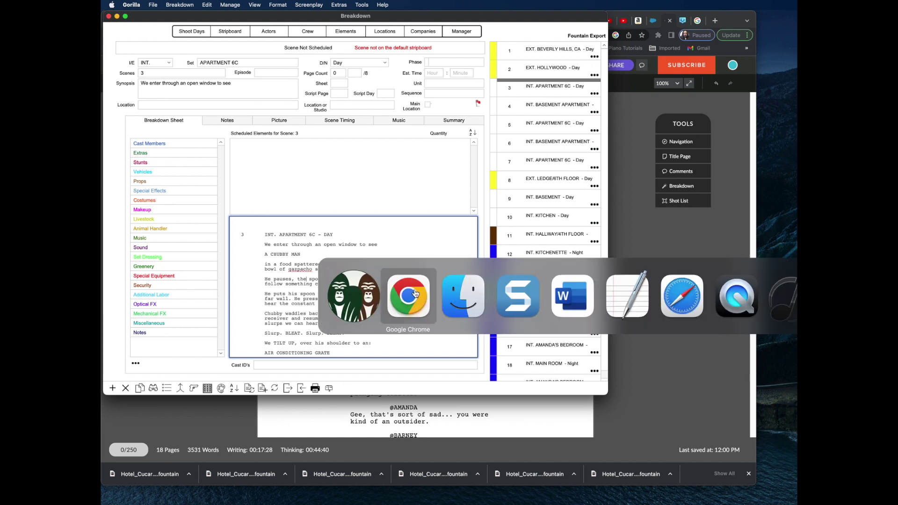
- Check scene 3 in the Celtx script, where A CHUBBY MAN is untagged, then return to Gorilla 7
{"action": "scroll", "coordinate": [442, 262], "scroll_direction": "up", "scroll_amount": 20}
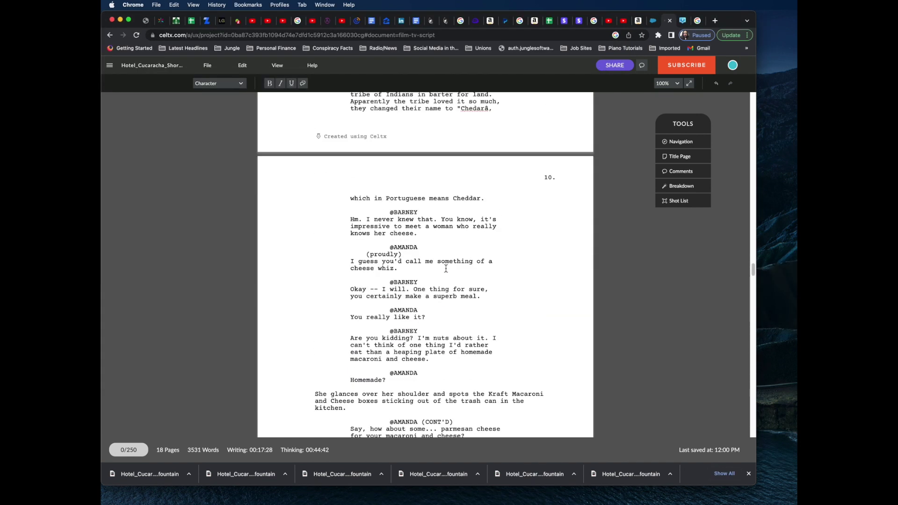
{"action": "scroll", "coordinate": [444, 268], "scroll_direction": "up", "scroll_amount": 20}
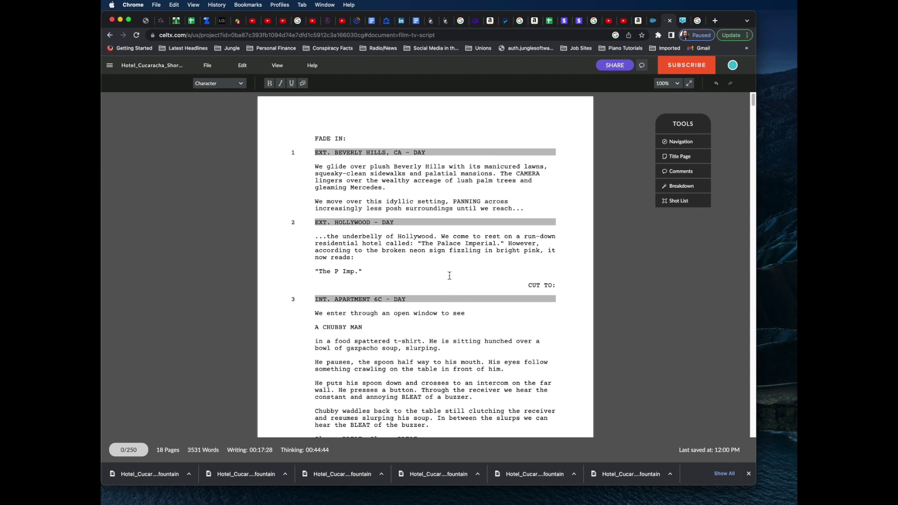
{"action": "scroll", "coordinate": [450, 276], "scroll_direction": "down", "scroll_amount": 5}
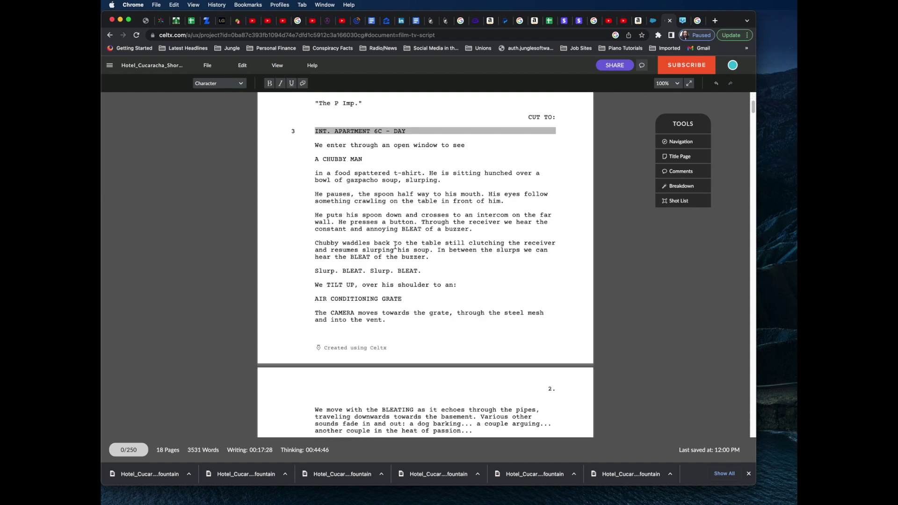
{"action": "scroll", "coordinate": [395, 245], "scroll_direction": "down", "scroll_amount": 5}
{"action": "scroll", "coordinate": [436, 296], "scroll_direction": "up", "scroll_amount": 6}
{"action": "key", "text": "super+Tab"}
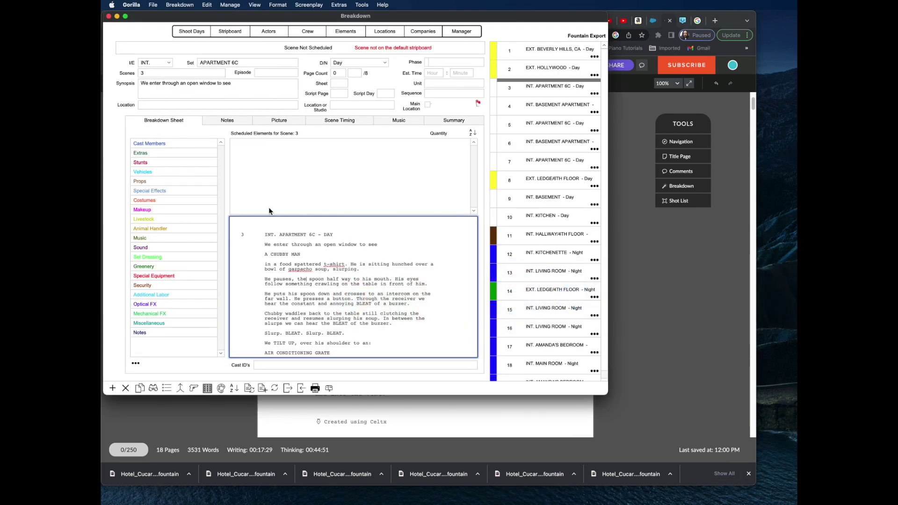
- Assign CHUBBY from the Cast Members list to scene 3 as cast ID 3, quantity 1
{"action": "double_click", "coordinate": [149, 144]}
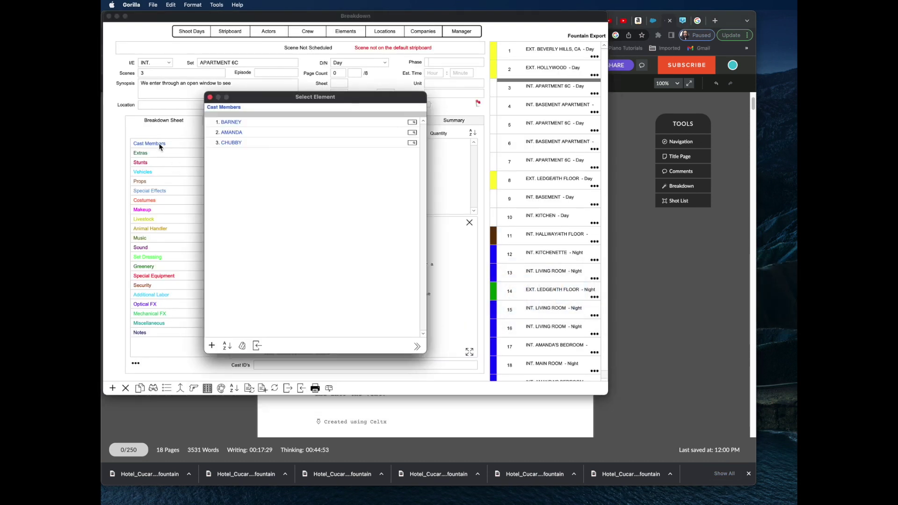
{"action": "double_click", "coordinate": [224, 144]}
{"action": "left_click", "coordinate": [210, 98]}
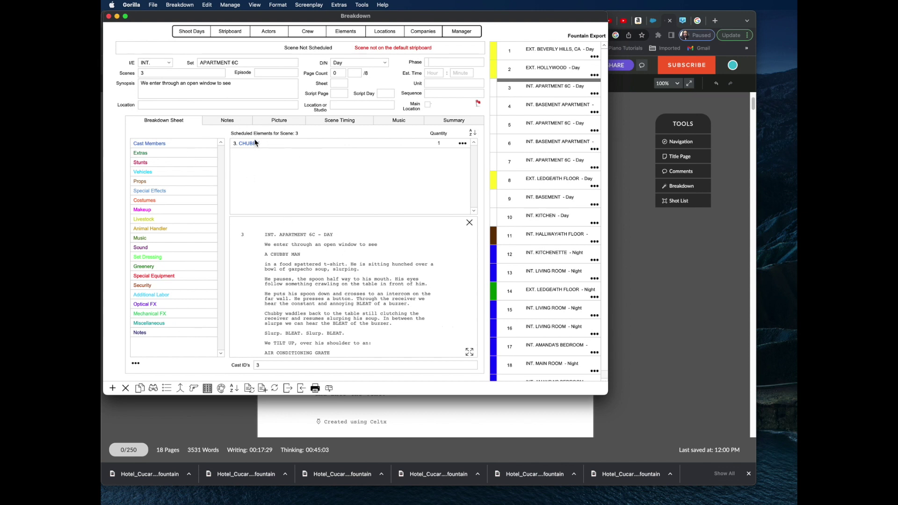
- Show scene 4, INT. BASEMENT APARTMENT, and scroll its script text to the BARNEY passages
{"action": "left_click", "coordinate": [545, 107]}
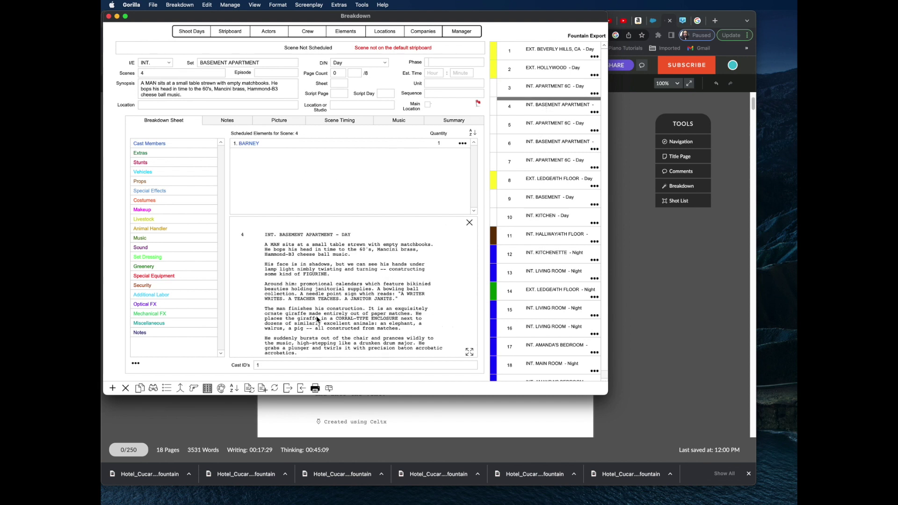
{"action": "scroll", "coordinate": [343, 304], "scroll_direction": "down", "scroll_amount": 5}
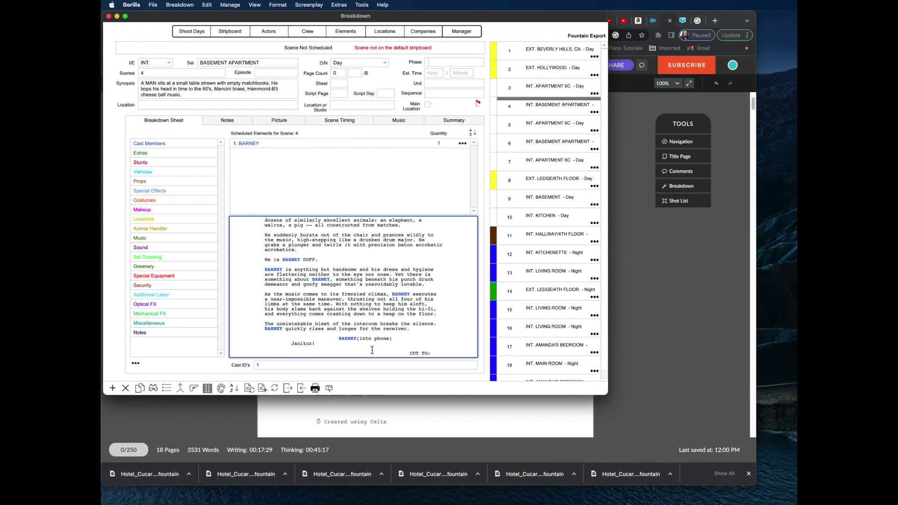
- Delete BARNEY from scene 4's cast, leaving no scheduled elements, and switch to Celtx
{"action": "left_click", "coordinate": [464, 146]}
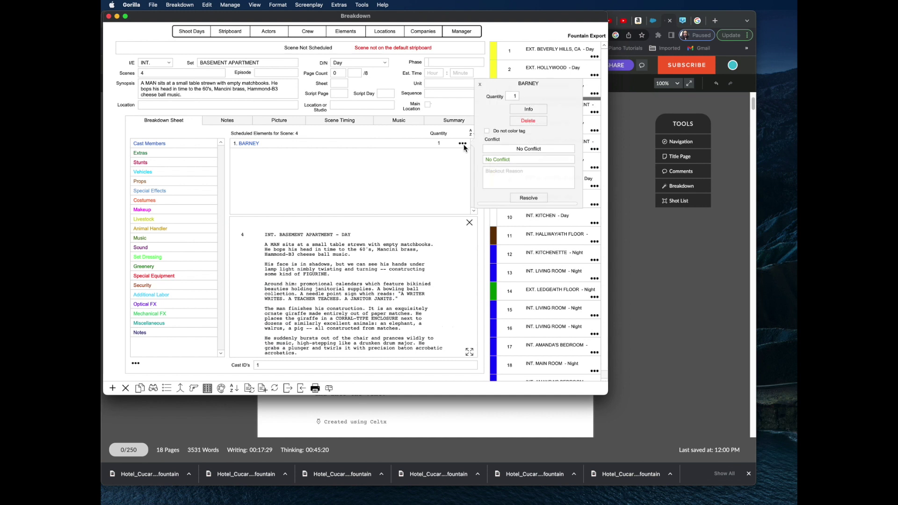
{"action": "left_click", "coordinate": [528, 121]}
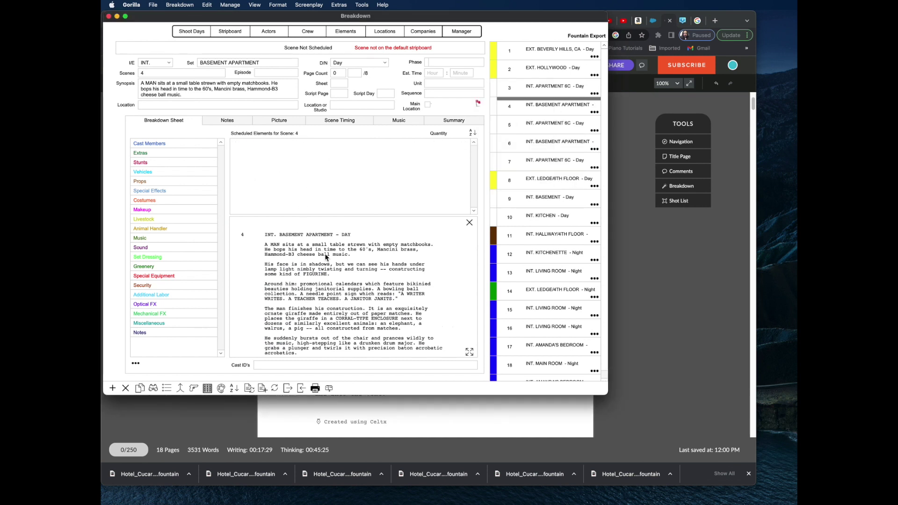
{"action": "key", "text": "super+Tab"}
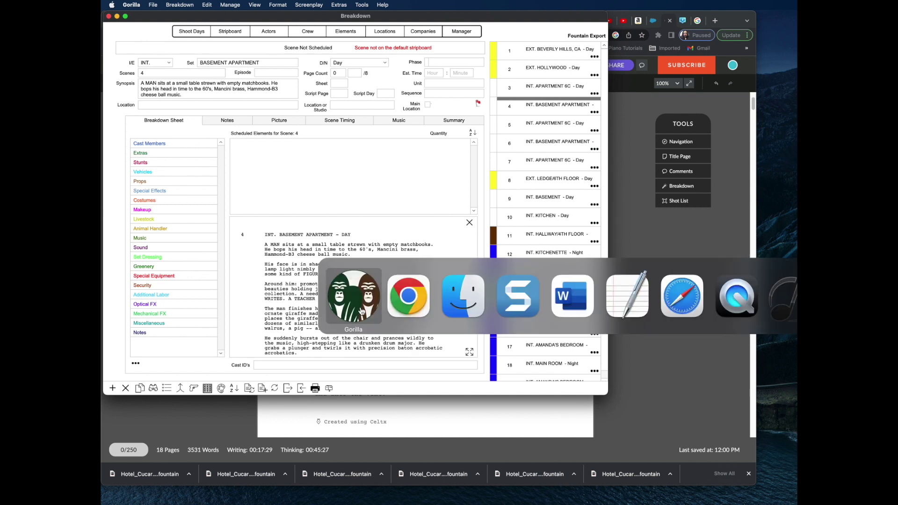
{"action": "scroll", "coordinate": [457, 324], "scroll_direction": "down", "scroll_amount": 6}
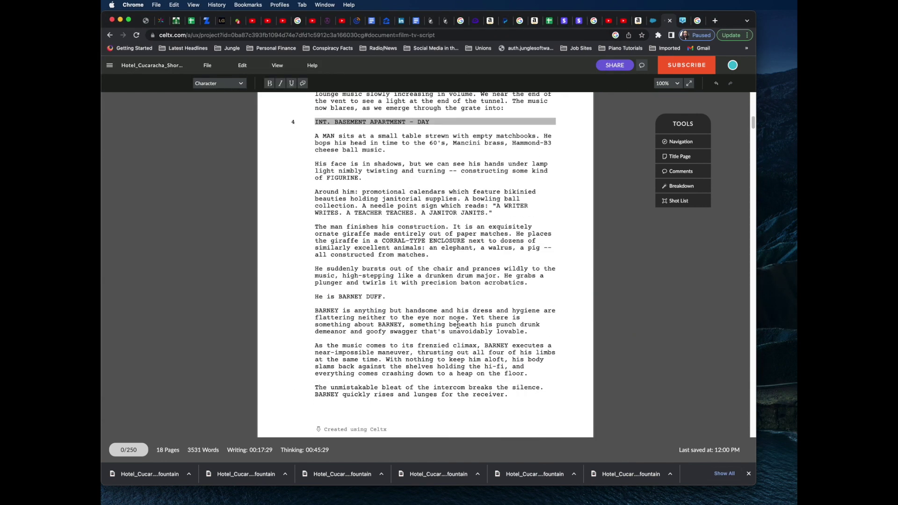
{"action": "scroll", "coordinate": [457, 324], "scroll_direction": "down", "scroll_amount": 8}
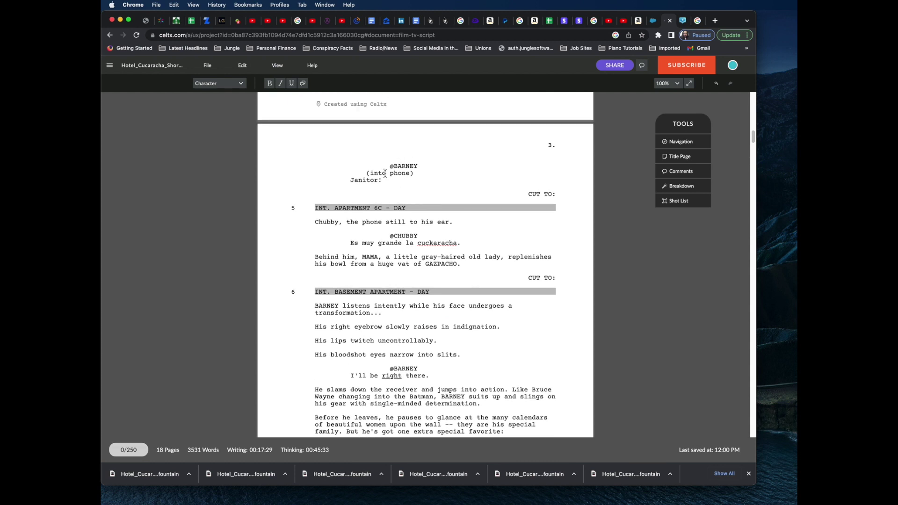
{"action": "key", "text": "super+Tab"}
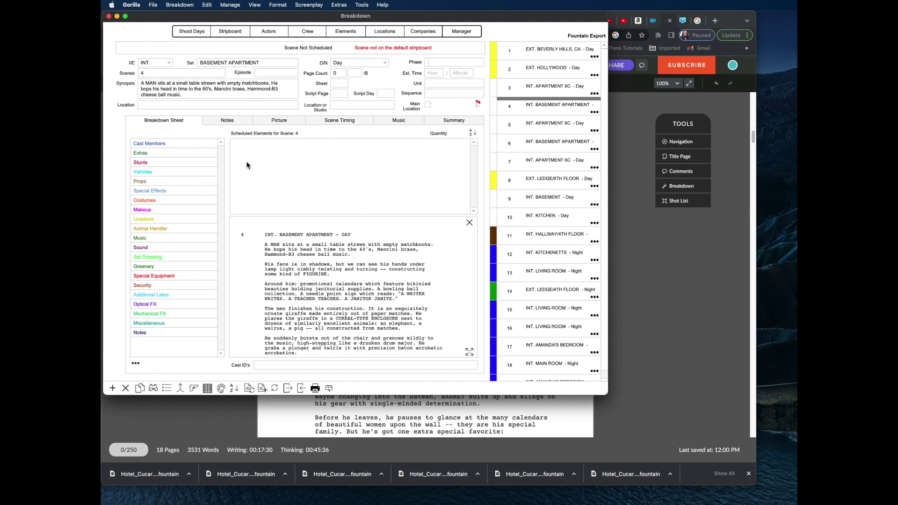
- Add BARNEY and a newly created cast member, SOFIA, to scene 4's cast
{"action": "double_click", "coordinate": [146, 146]}
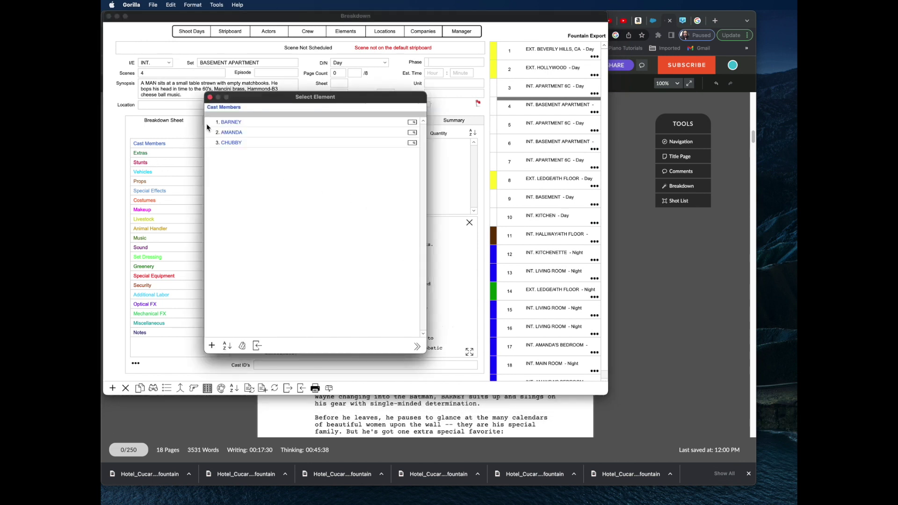
{"action": "left_click", "coordinate": [234, 123]}
{"action": "left_click", "coordinate": [212, 346]}
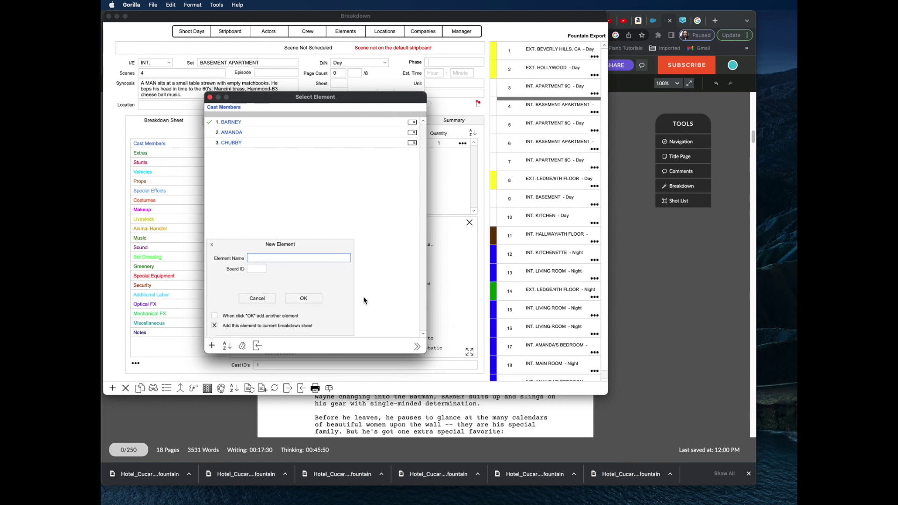
{"action": "type", "text": "SOFIA"}
{"action": "left_click", "coordinate": [304, 298]}
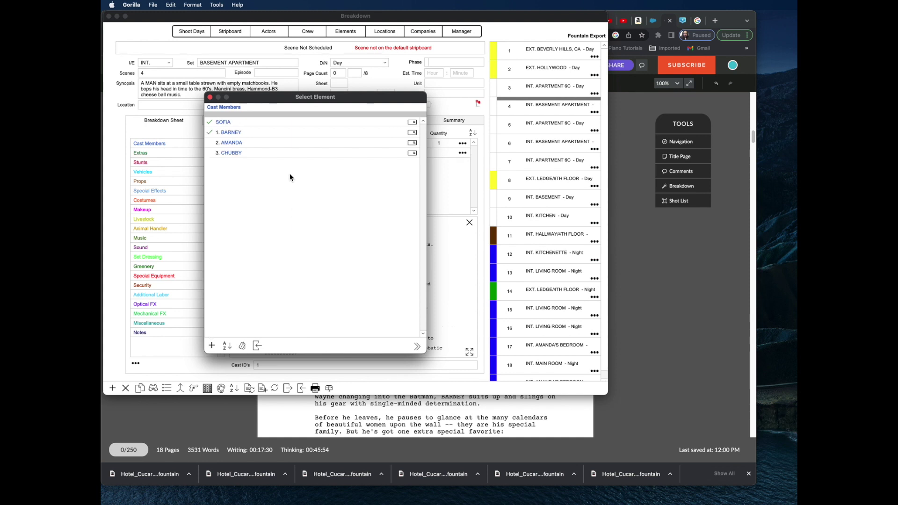
{"action": "left_click", "coordinate": [210, 97]}
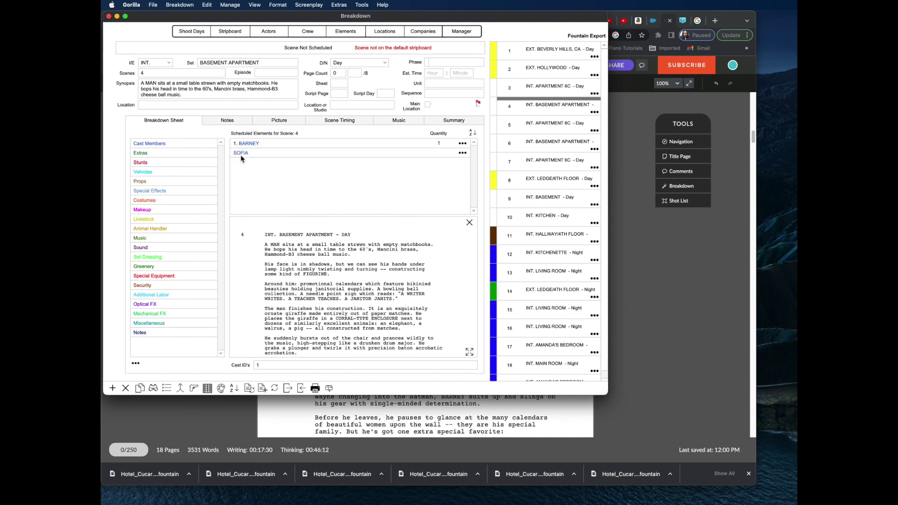
{"action": "left_click", "coordinate": [346, 32]}
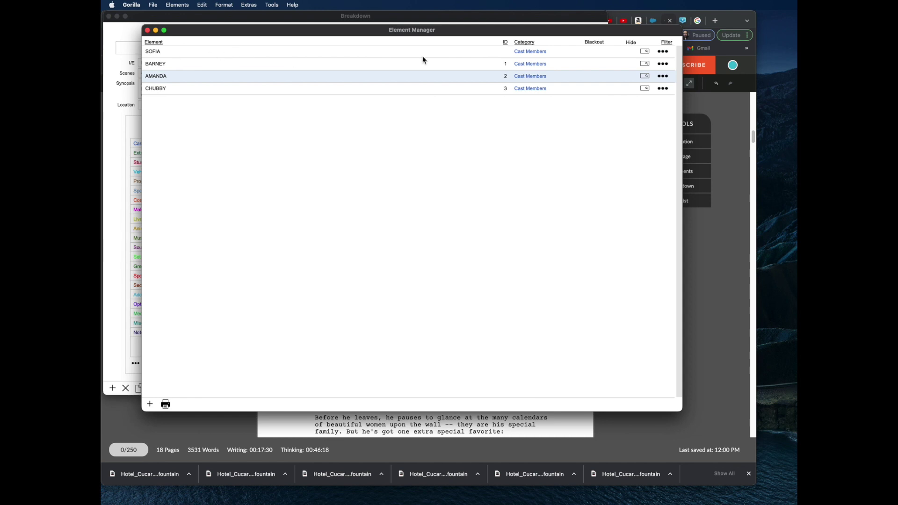
{"action": "left_click", "coordinate": [148, 31]}
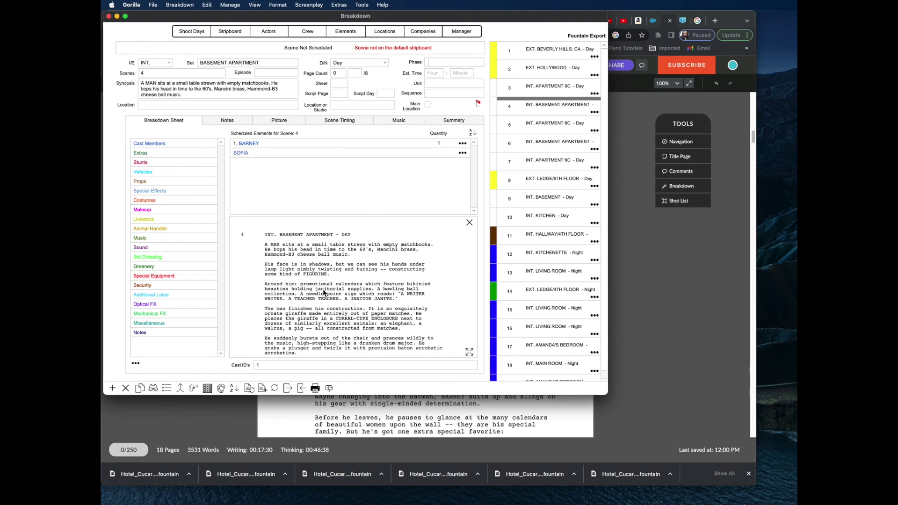
- Show scene 13, INT. LIVING ROOM - Night, with AMANDA and BARNEY as cast
{"action": "left_click", "coordinate": [551, 274]}
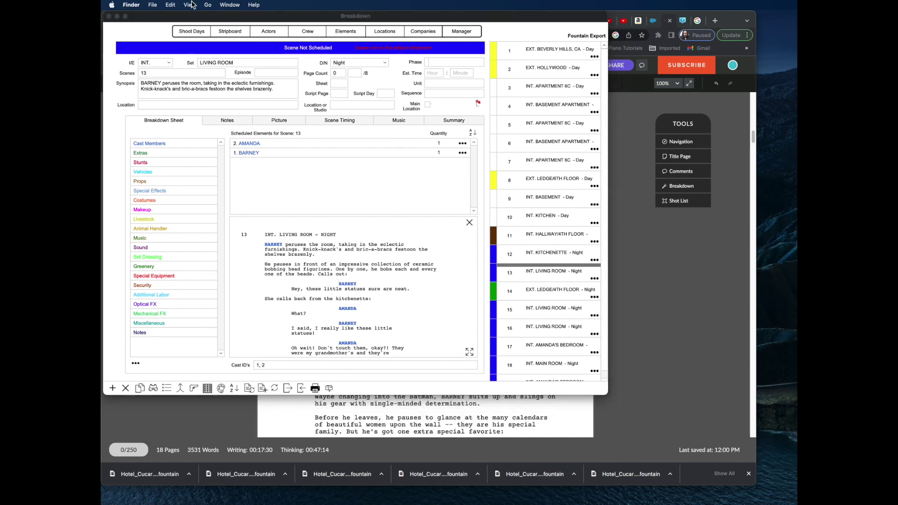
- In a new Finder window on Downloads, choose another application to open Hotel_Cucaracha_Short Tagged (6).fountain
{"action": "left_click", "coordinate": [153, 6]}
{"action": "left_click", "coordinate": [152, 18]}
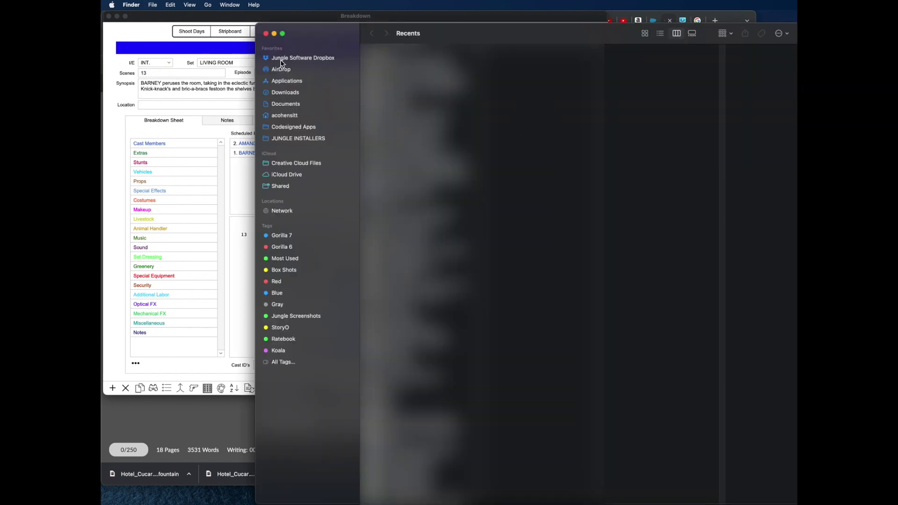
{"action": "left_click", "coordinate": [286, 92]}
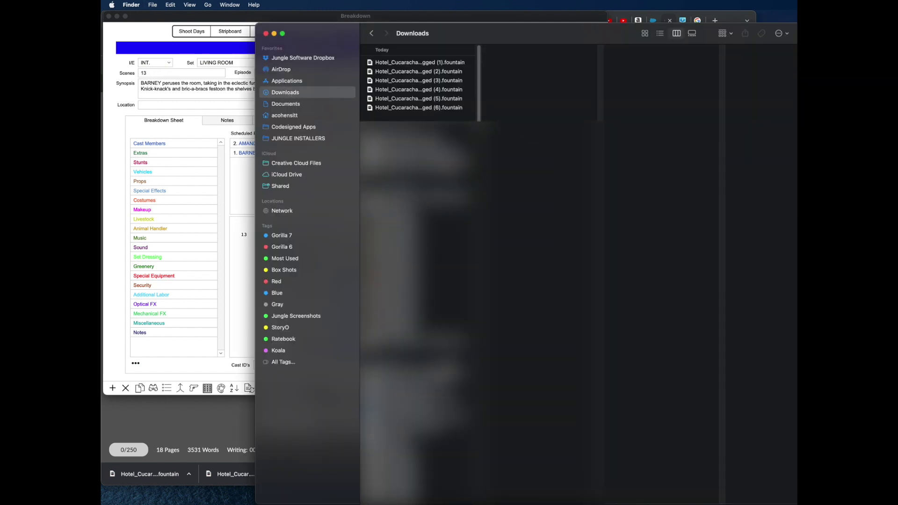
{"action": "left_click", "coordinate": [450, 111]}
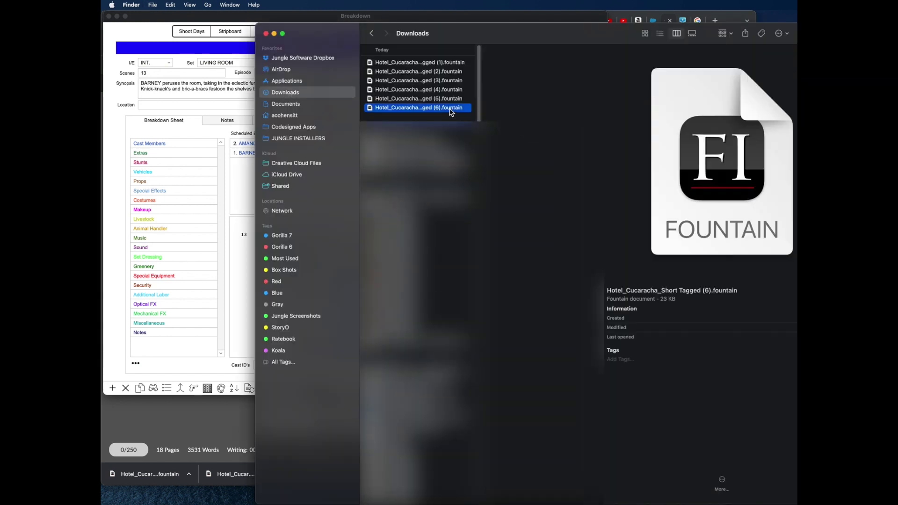
{"action": "right_click", "coordinate": [399, 111]}
{"action": "mouse_move", "coordinate": [421, 121]}
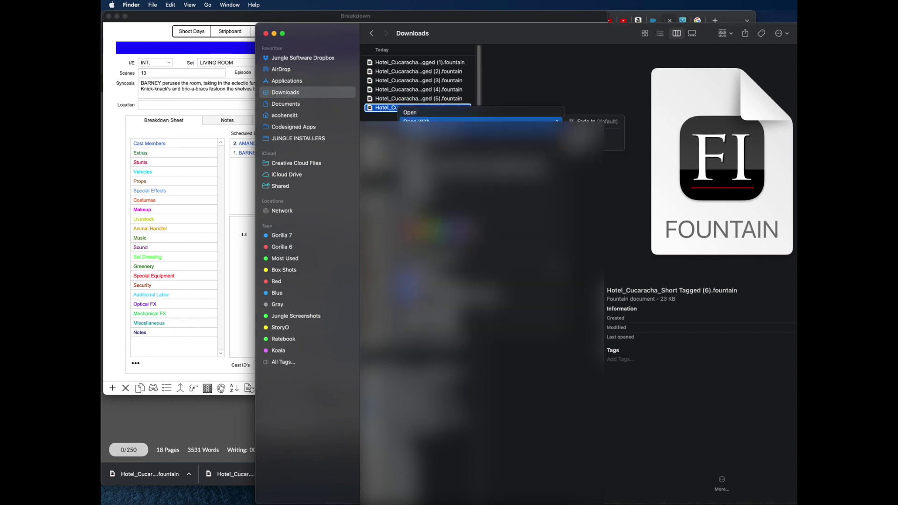
{"action": "left_click", "coordinate": [589, 142]}
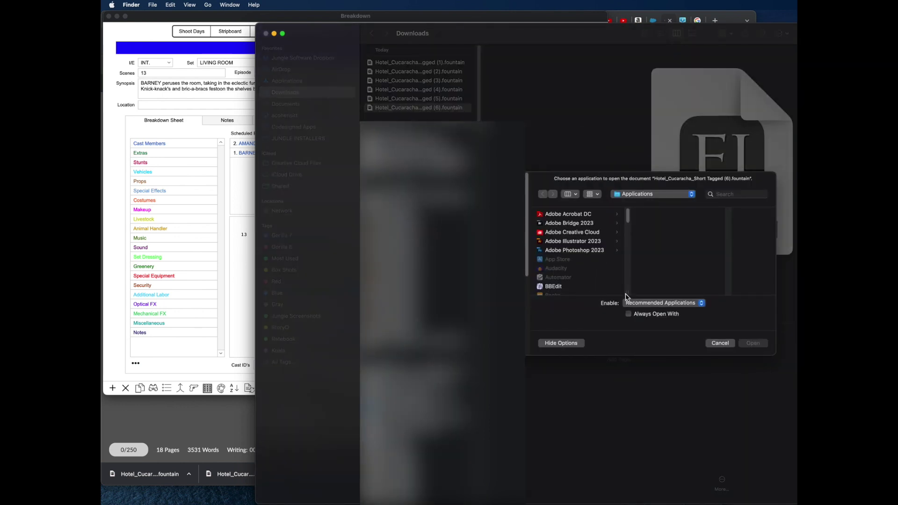
- Open the tagged Fountain file with Microsoft Word, chosen from All Applications
{"action": "left_click", "coordinate": [640, 305]}
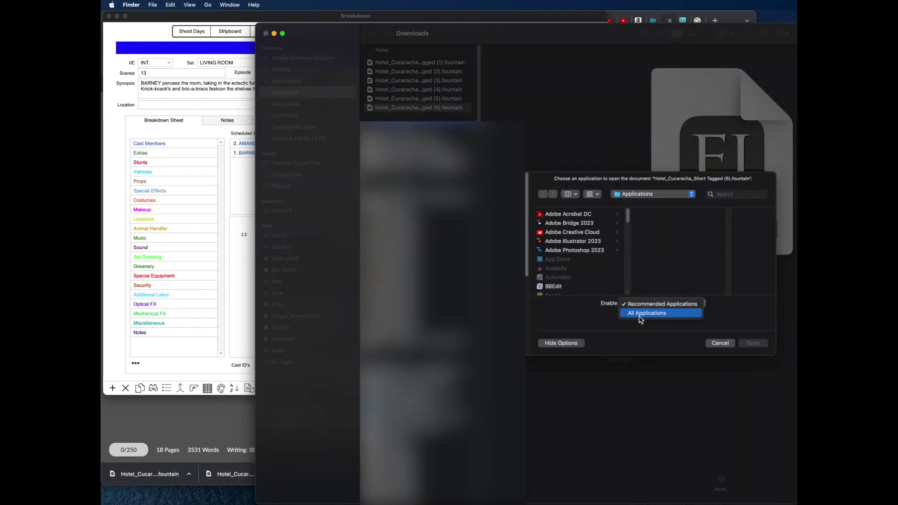
{"action": "left_click", "coordinate": [641, 313]}
{"action": "scroll", "coordinate": [570, 258], "scroll_direction": "down", "scroll_amount": 10}
{"action": "scroll", "coordinate": [571, 261], "scroll_direction": "down", "scroll_amount": 15}
{"action": "scroll", "coordinate": [571, 260], "scroll_direction": "up", "scroll_amount": 10}
{"action": "scroll", "coordinate": [571, 261], "scroll_direction": "up", "scroll_amount": 3}
{"action": "left_click", "coordinate": [572, 243]}
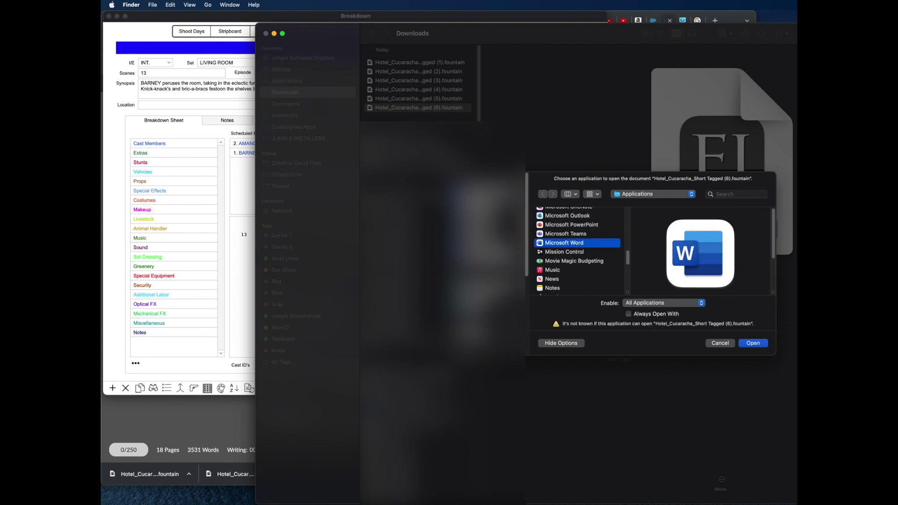
{"action": "left_click", "coordinate": [761, 344]}
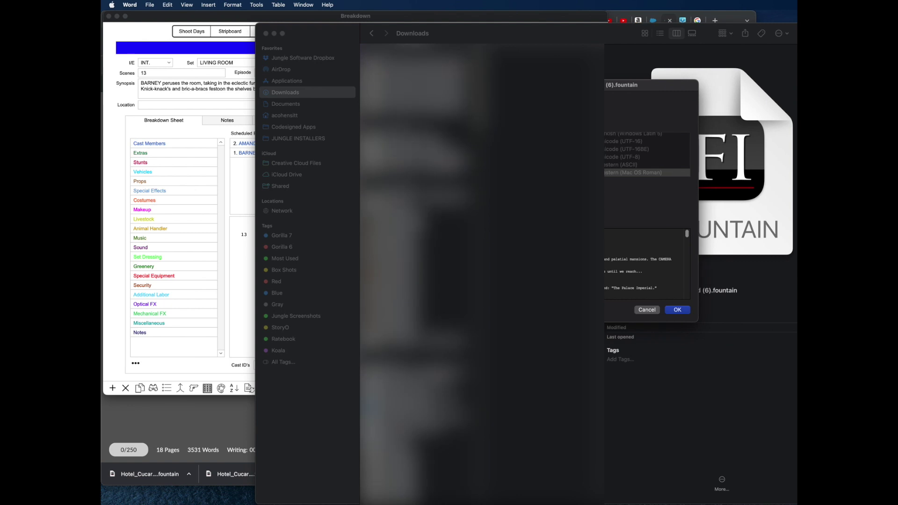
{"action": "left_click", "coordinate": [677, 310]}
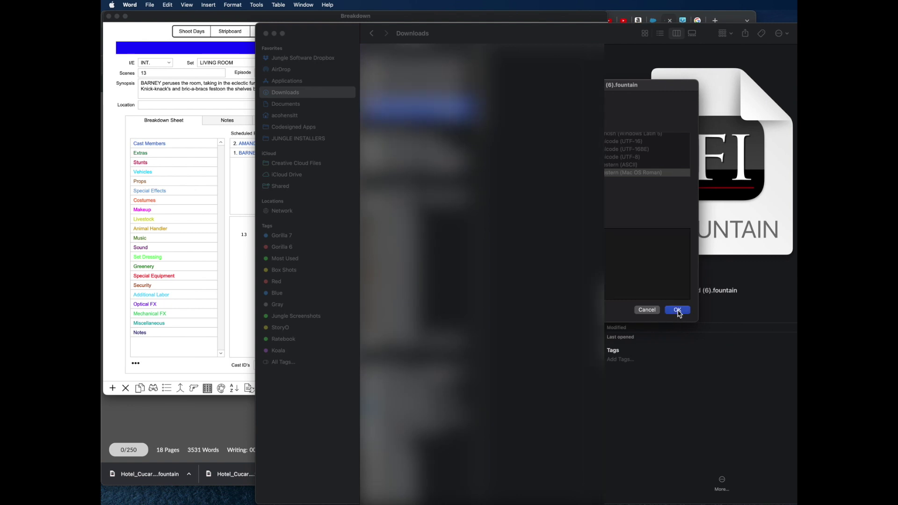
{"action": "scroll", "coordinate": [510, 397], "scroll_direction": "down", "scroll_amount": 5}
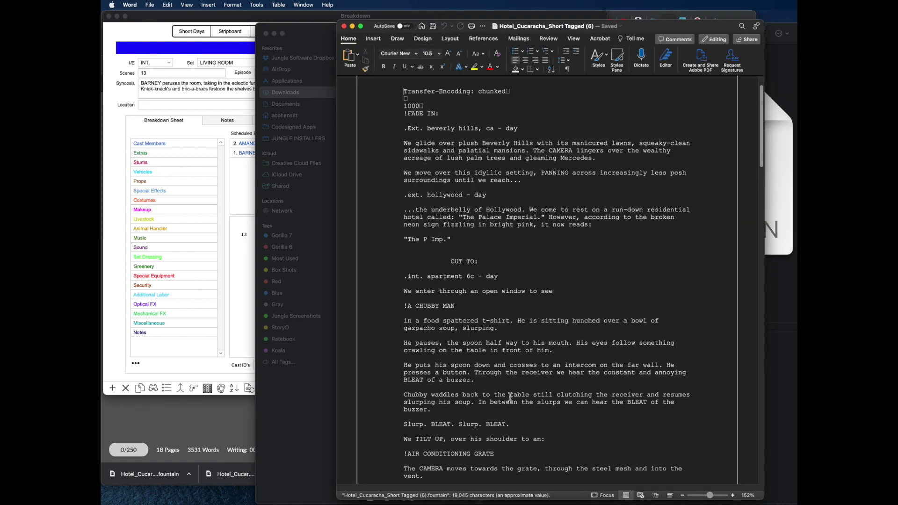
{"action": "scroll", "coordinate": [510, 397], "scroll_direction": "down", "scroll_amount": 15}
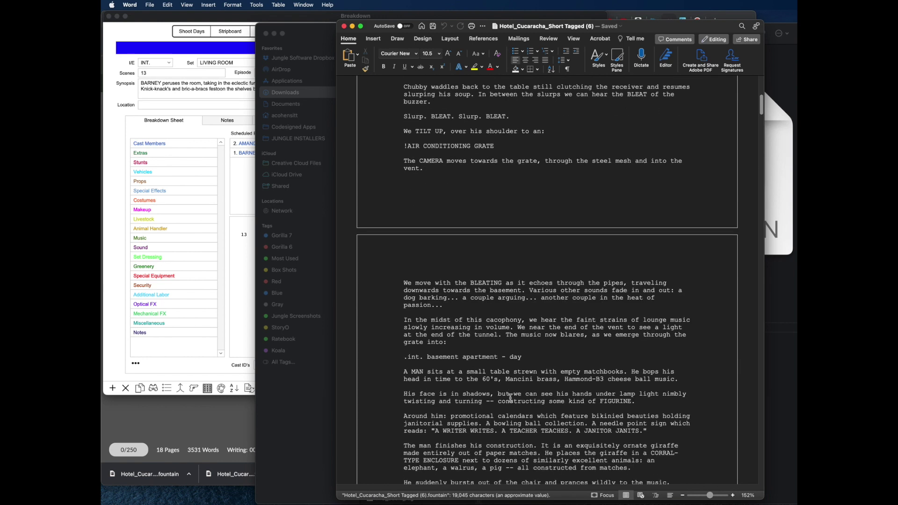
{"action": "scroll", "coordinate": [509, 398], "scroll_direction": "down", "scroll_amount": 10}
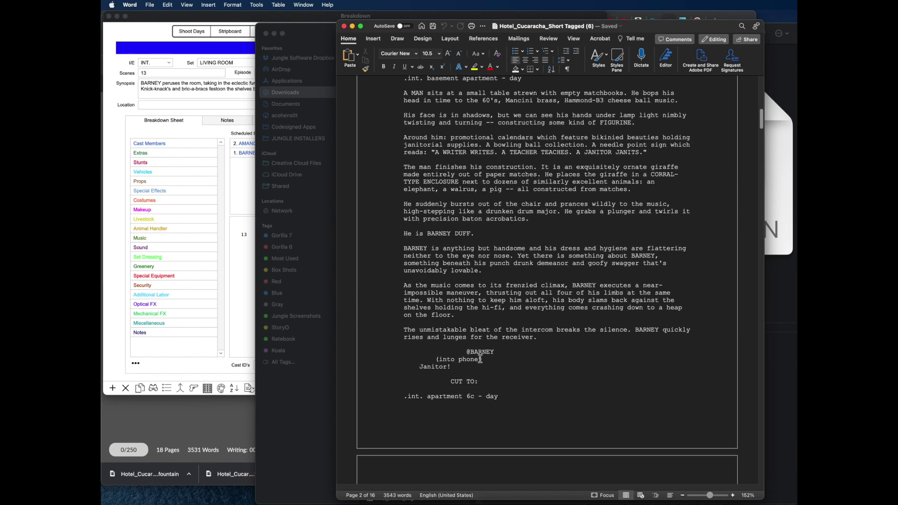
{"action": "triple_click", "coordinate": [497, 352]}
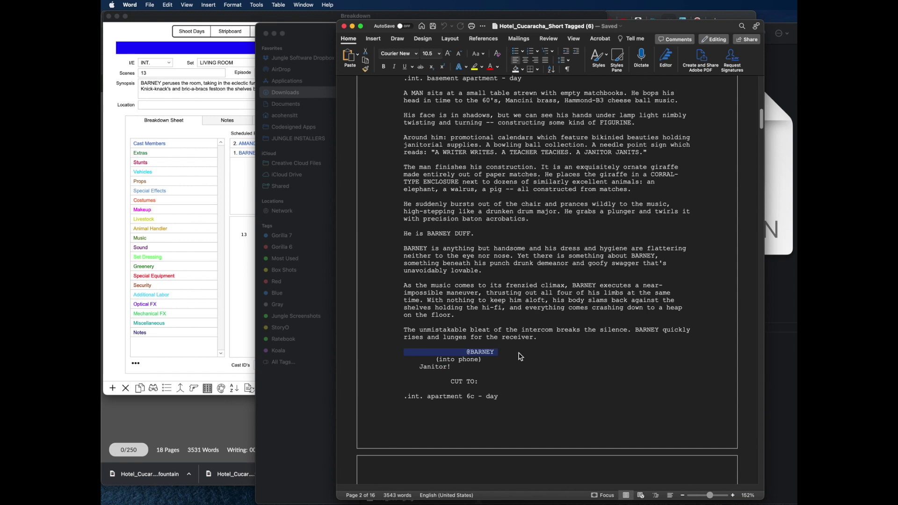
- Select just the @ tag in front of BARNEY to inspect it
{"action": "scroll", "coordinate": [520, 399], "scroll_direction": "down", "scroll_amount": 6}
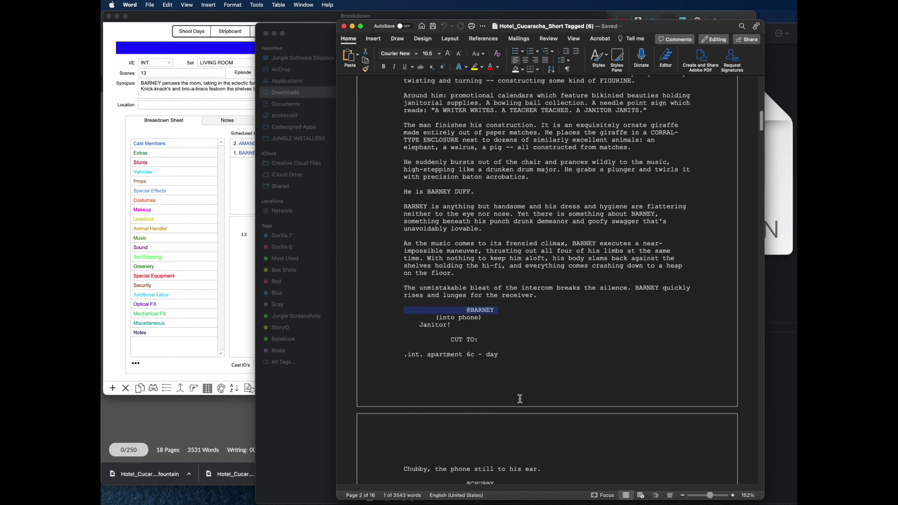
{"action": "scroll", "coordinate": [475, 437], "scroll_direction": "down", "scroll_amount": 2}
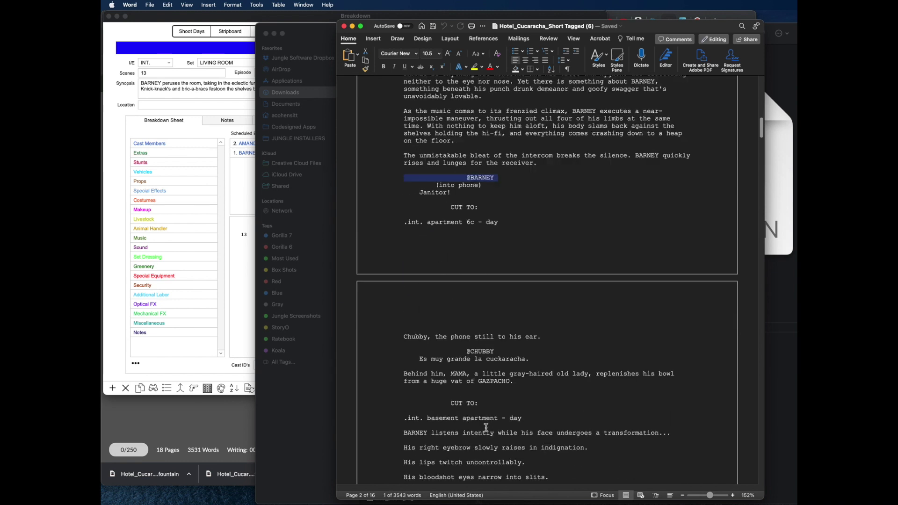
{"action": "left_click", "coordinate": [472, 181]}
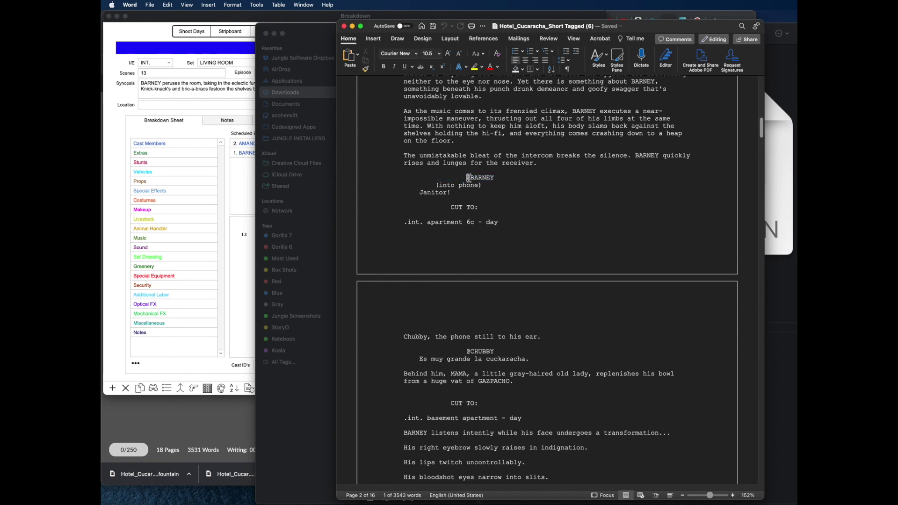
{"action": "key", "text": "shift+Left"}
{"action": "scroll", "coordinate": [515, 403], "scroll_direction": "up", "scroll_amount": 1}
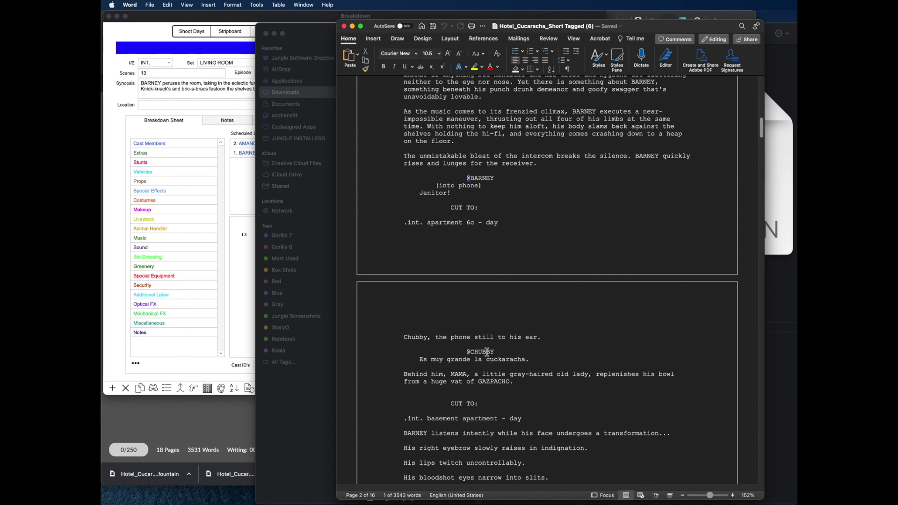
{"action": "scroll", "coordinate": [487, 352], "scroll_direction": "up", "scroll_amount": 15}
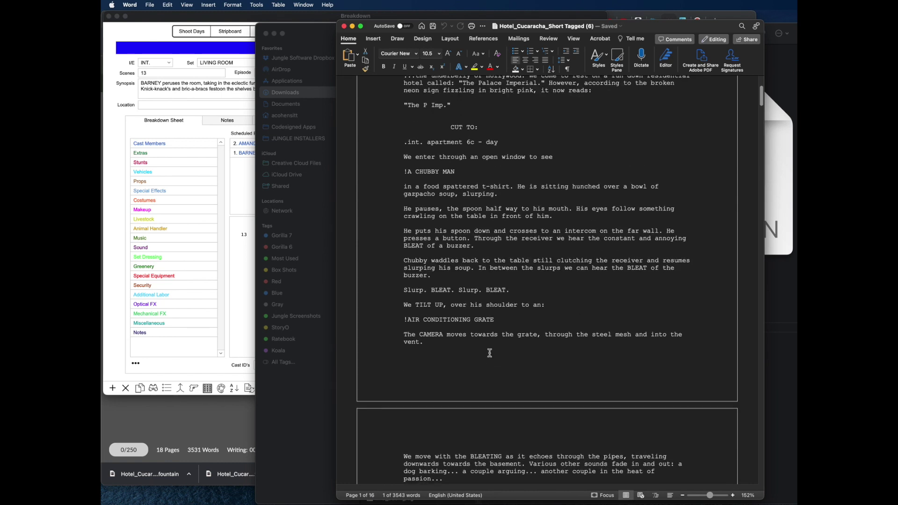
- Delete the three Transfer-Encoding and 1000 header lines so the script opens at !FADE IN:
{"action": "scroll", "coordinate": [490, 353], "scroll_direction": "up", "scroll_amount": 5}
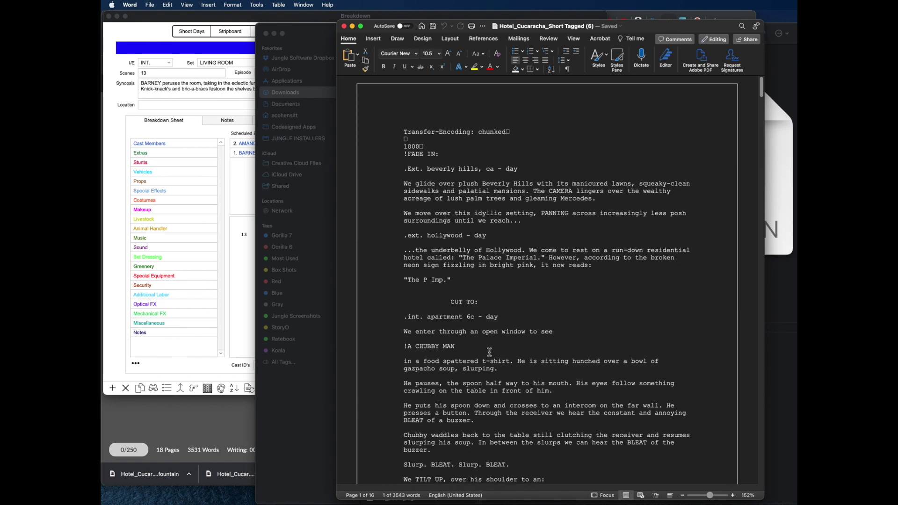
{"action": "left_click", "coordinate": [392, 146]}
{"action": "left_click", "coordinate": [389, 133]}
{"action": "left_click_drag", "start_coordinate": [389, 134], "coordinate": [389, 151]}
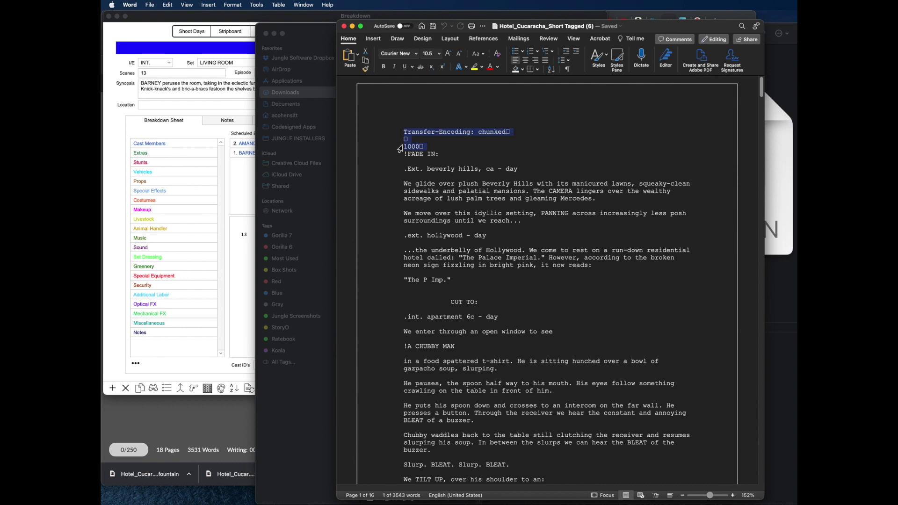
{"action": "key", "text": "BackSpace"}
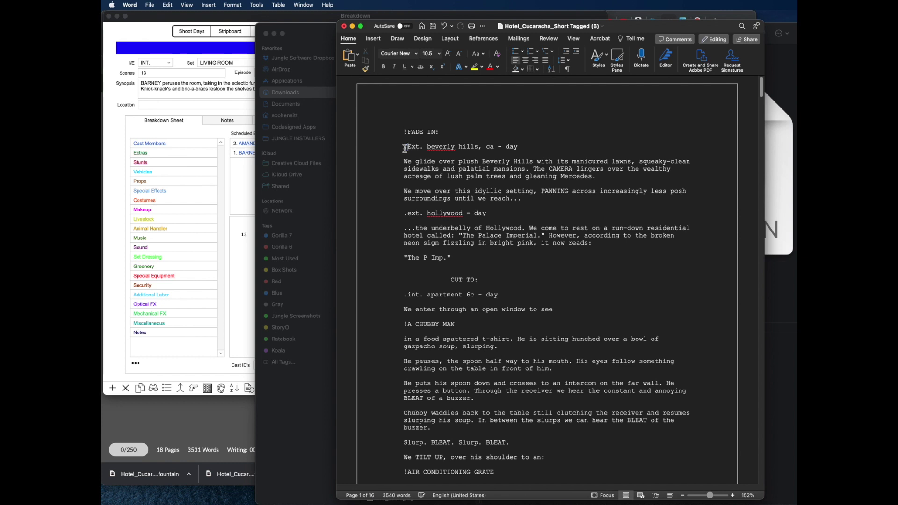
{"action": "left_click_drag", "start_coordinate": [406, 147], "coordinate": [403, 147]}
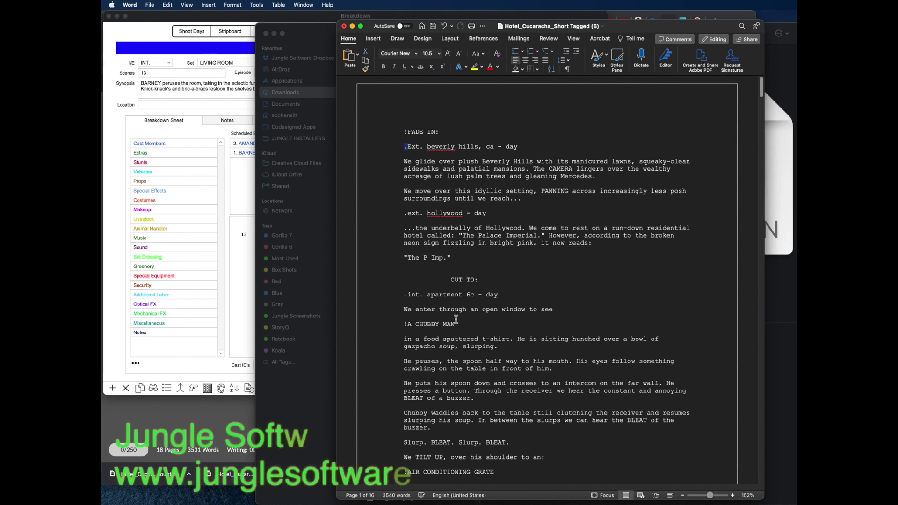